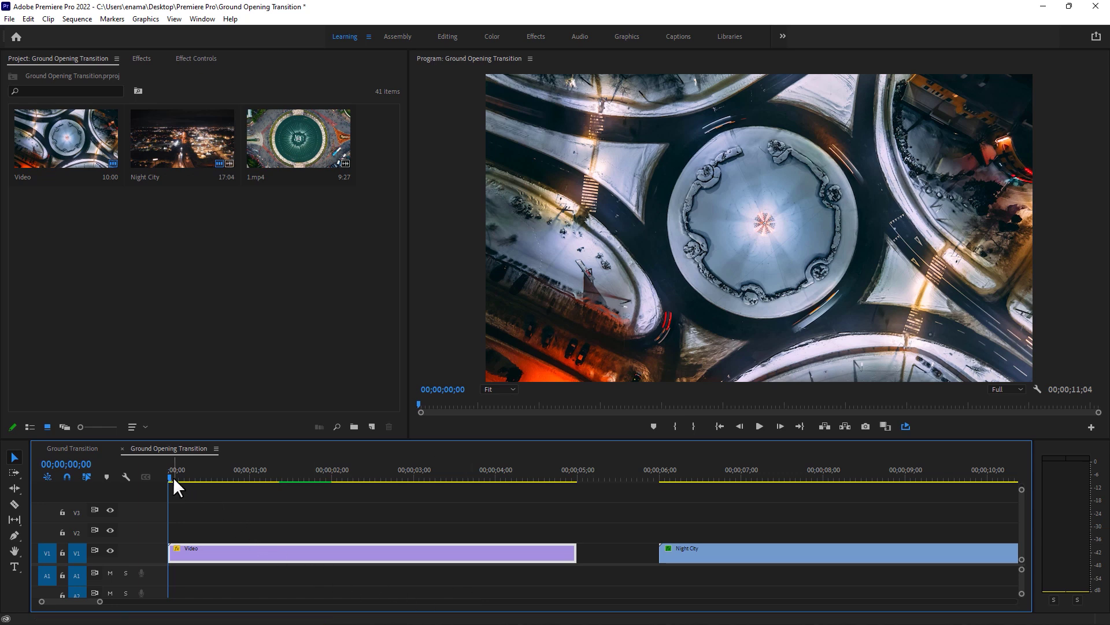
Duplicate the Video clip from V1 onto track V2 and place the playhead at 00;00;01;00
drag(173, 477, 153, 503)
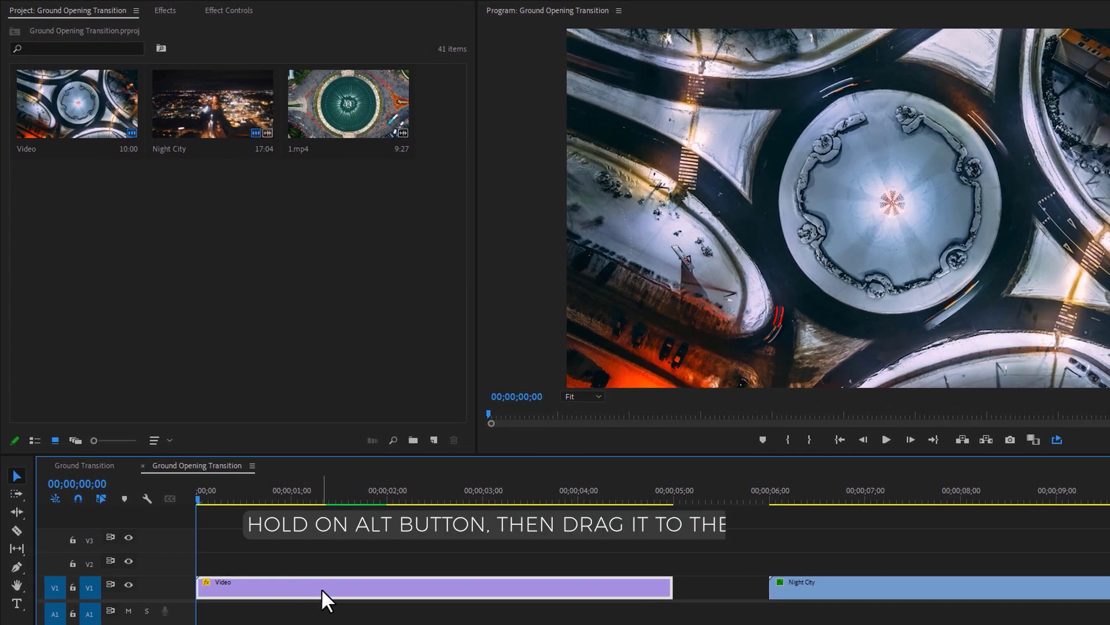
drag(321, 588, 321, 570)
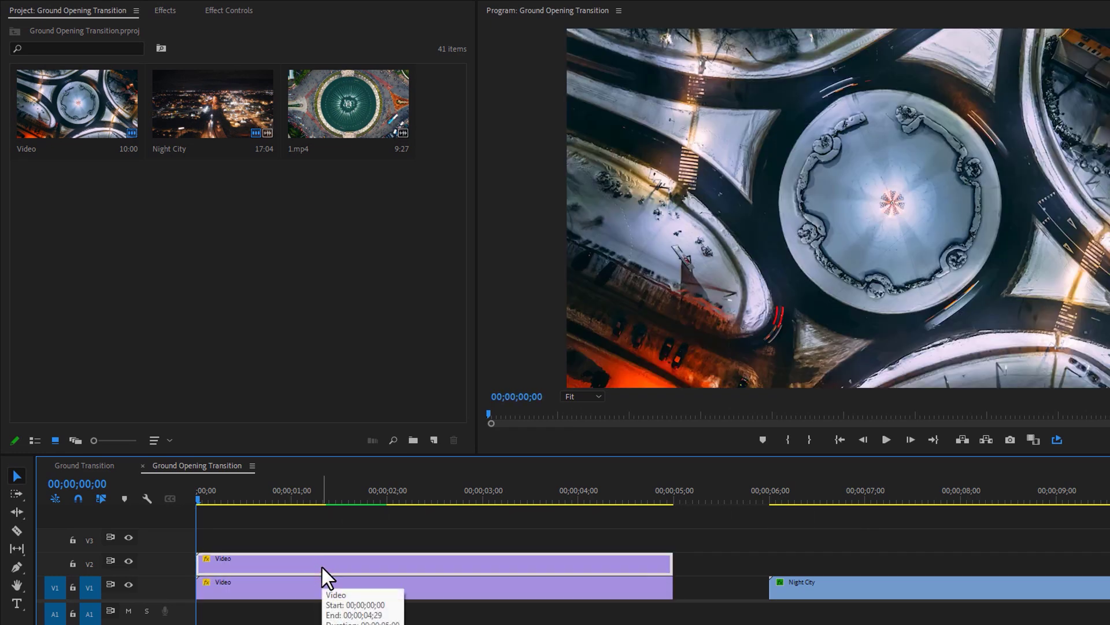
click(291, 500)
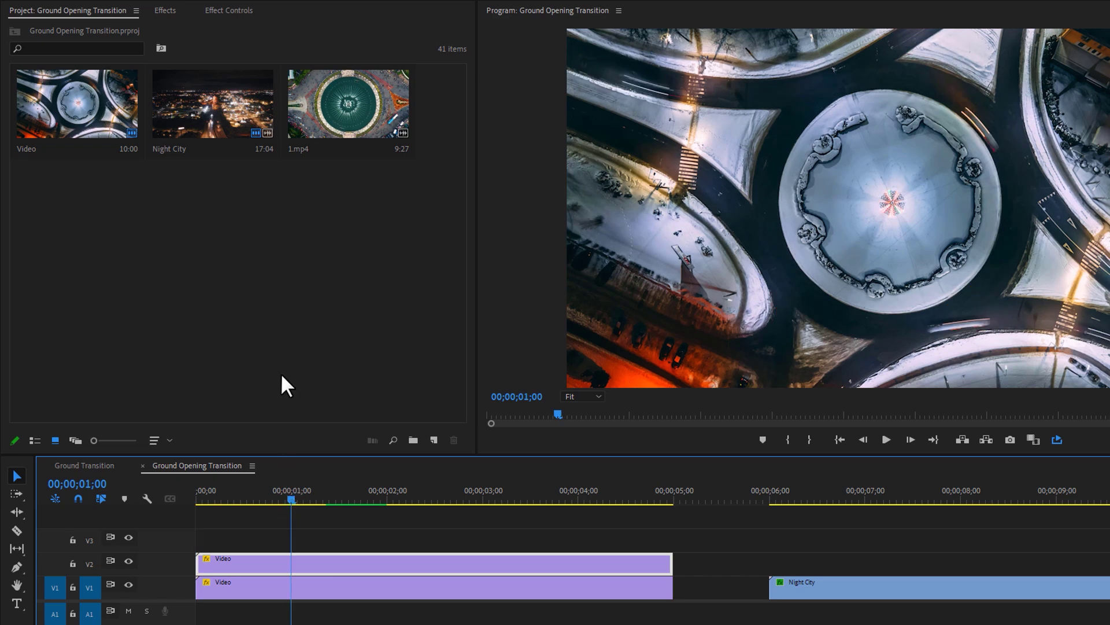
Start a free-draw bezier opacity mask on the V2 clip and maximize the Program monitor
click(243, 10)
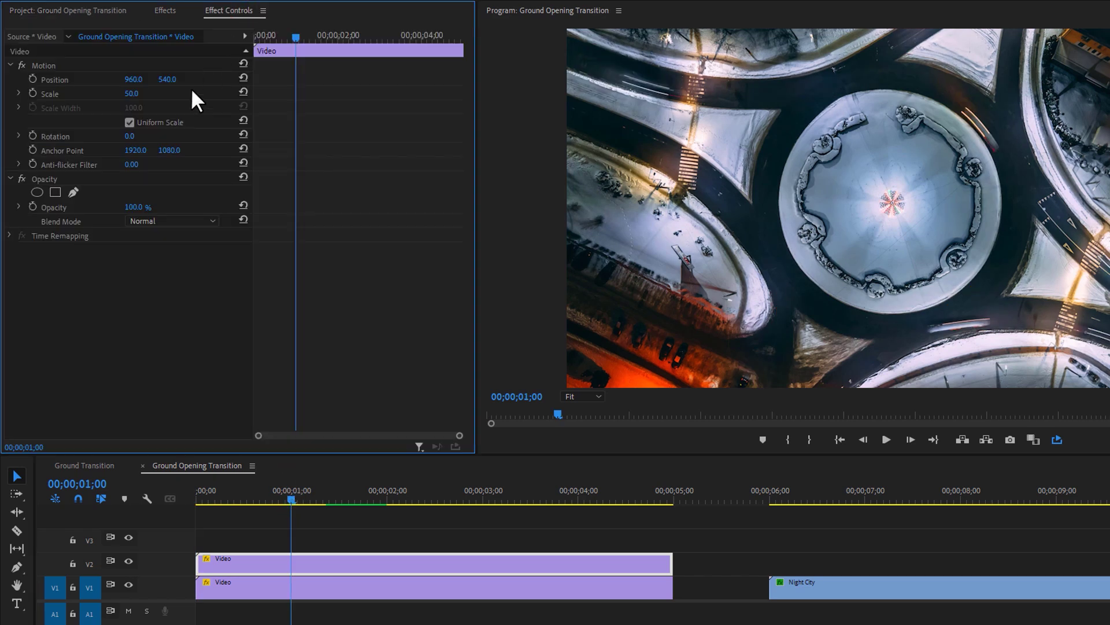
click(70, 179)
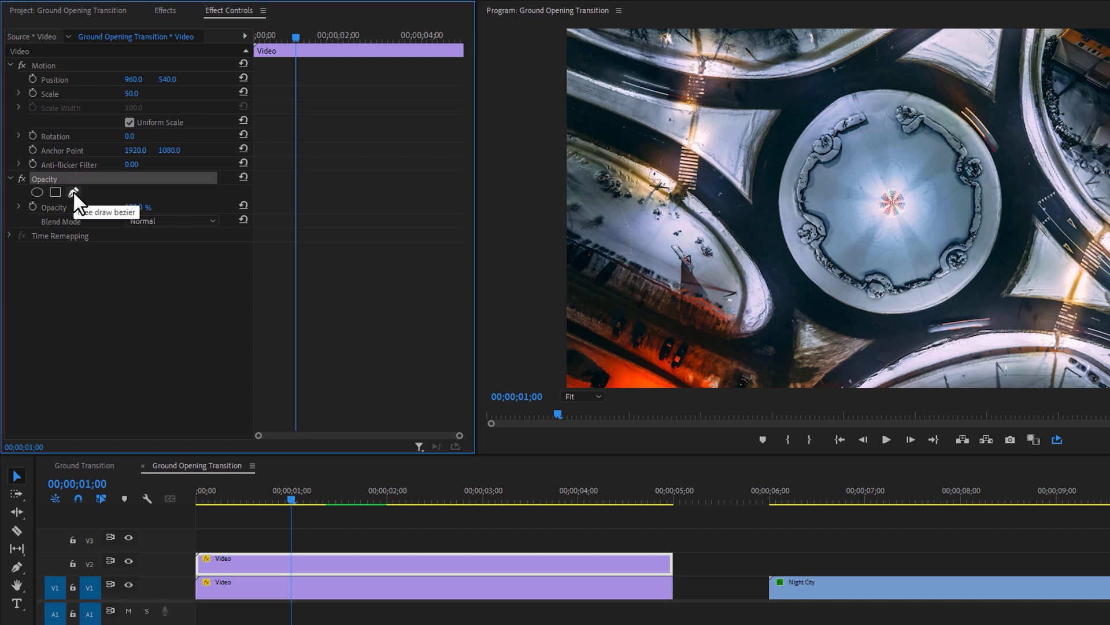
click(73, 192)
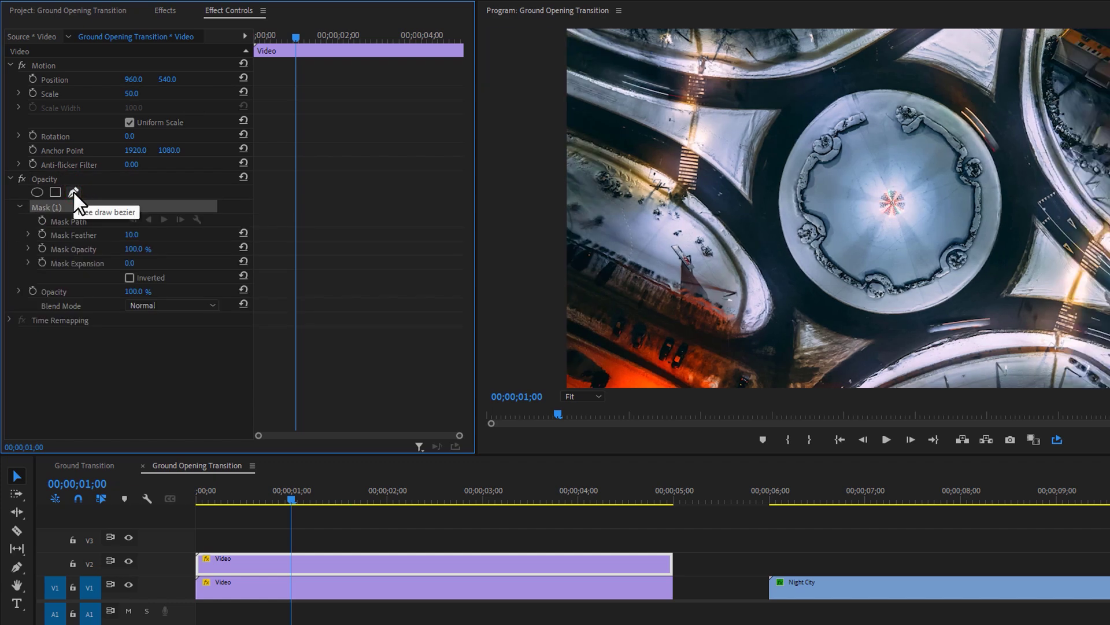
click(597, 11)
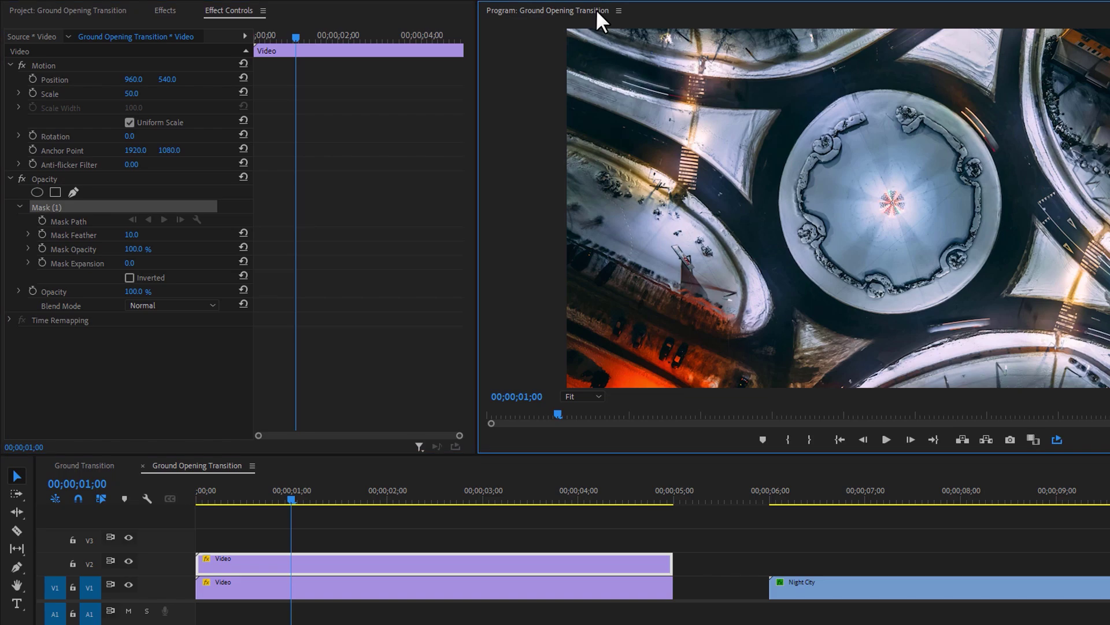
double_click(595, 9)
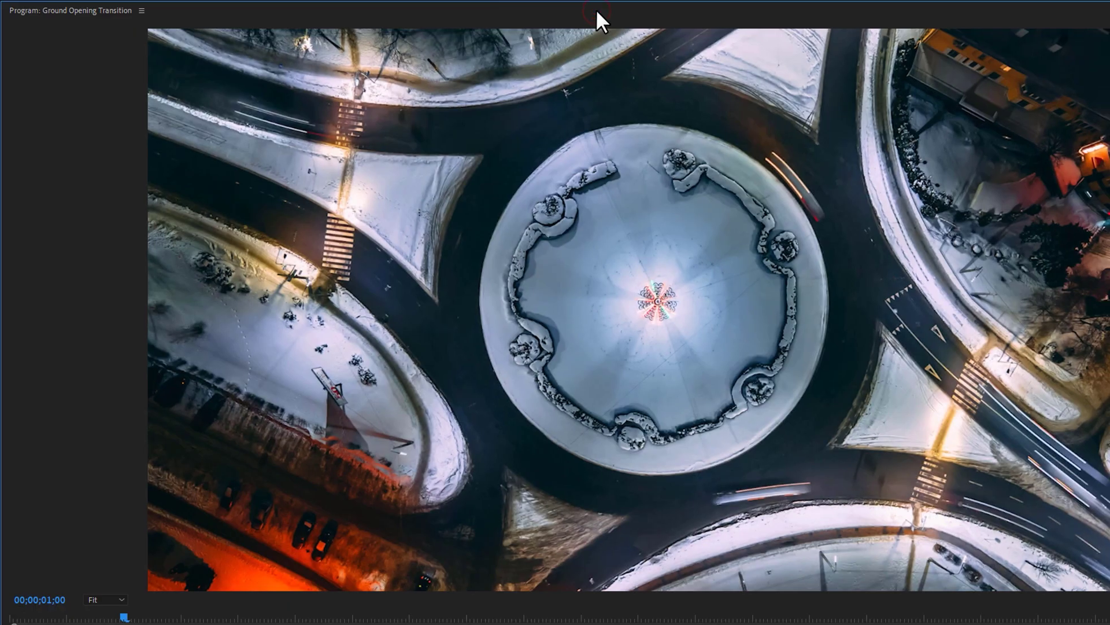
Trace a closed curved mask around the outer edge of the snowy circular island and restore the panel layout
click(521, 184)
drag(651, 124, 735, 126)
drag(814, 231, 838, 285)
drag(780, 421, 721, 477)
click(547, 435)
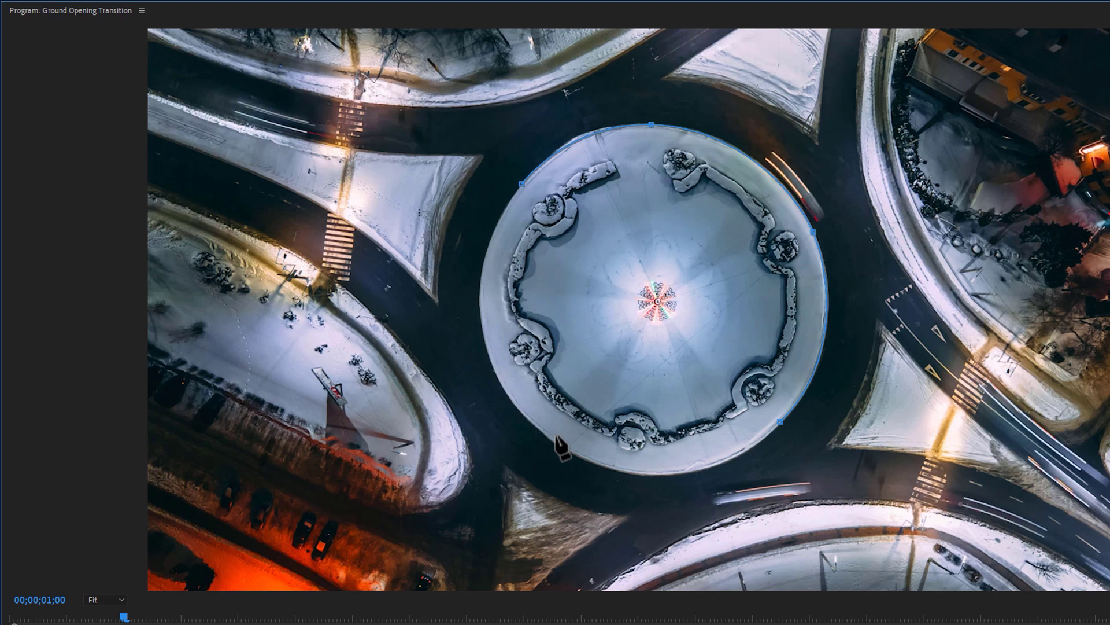
drag(547, 435, 505, 398)
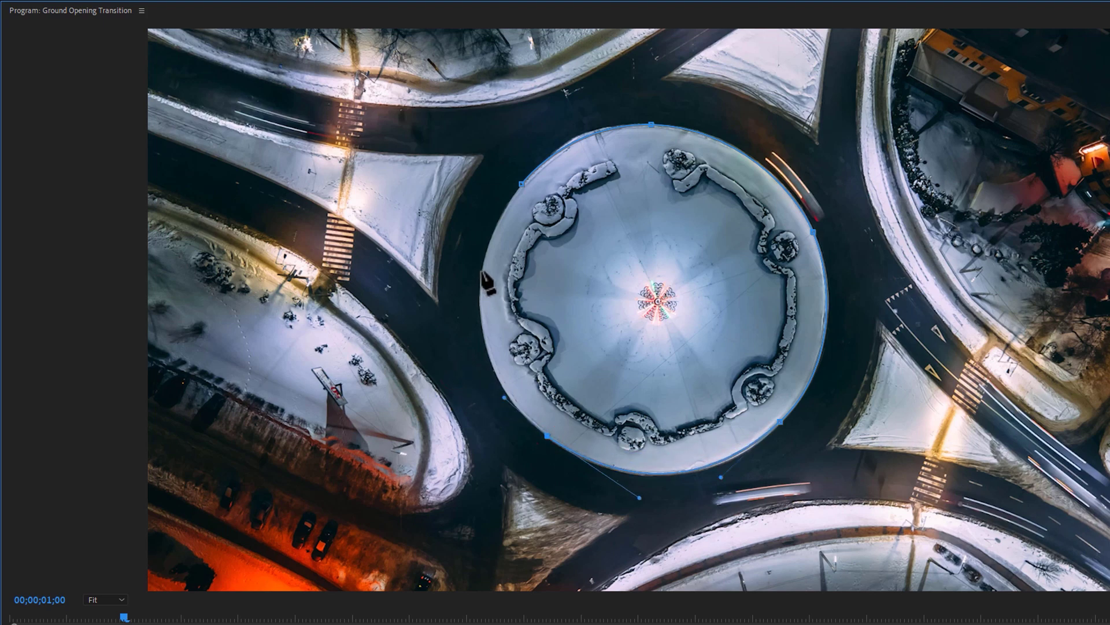
drag(483, 266, 493, 226)
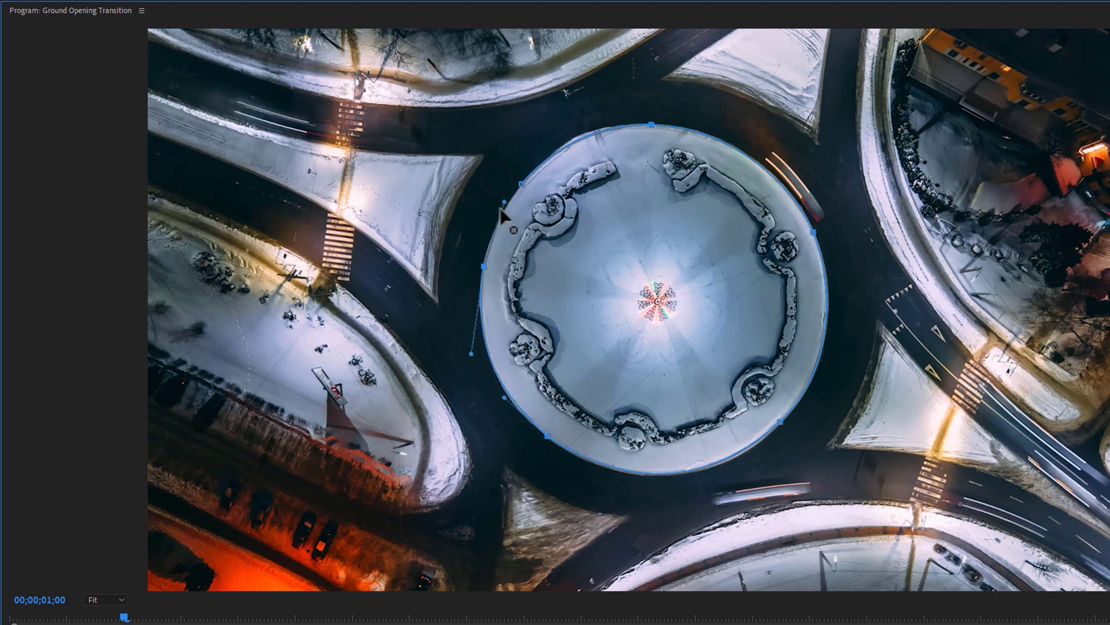
click(552, 149)
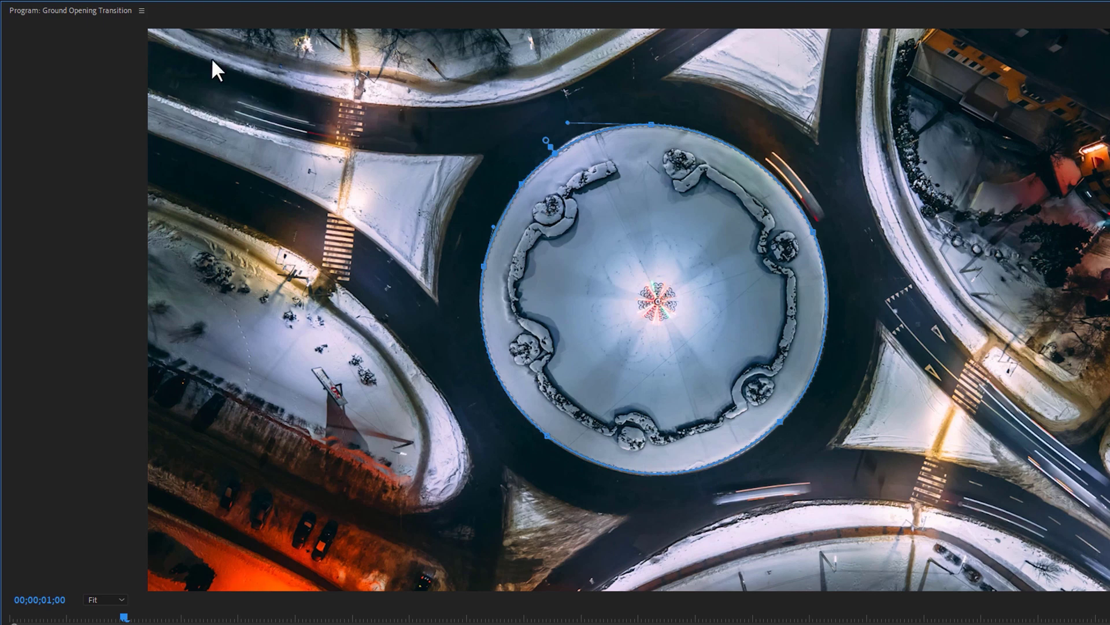
double_click(122, 9)
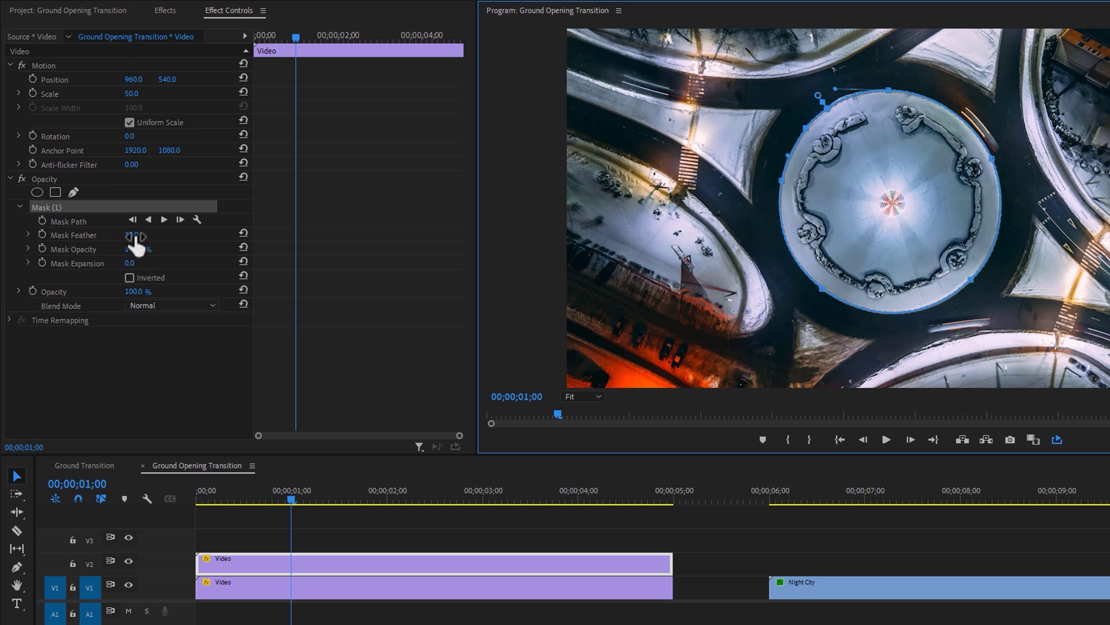
Set the mask feather to 0 and track the mask path forward from 00;00;01;00 to the clip's end
drag(136, 243, 271, 322)
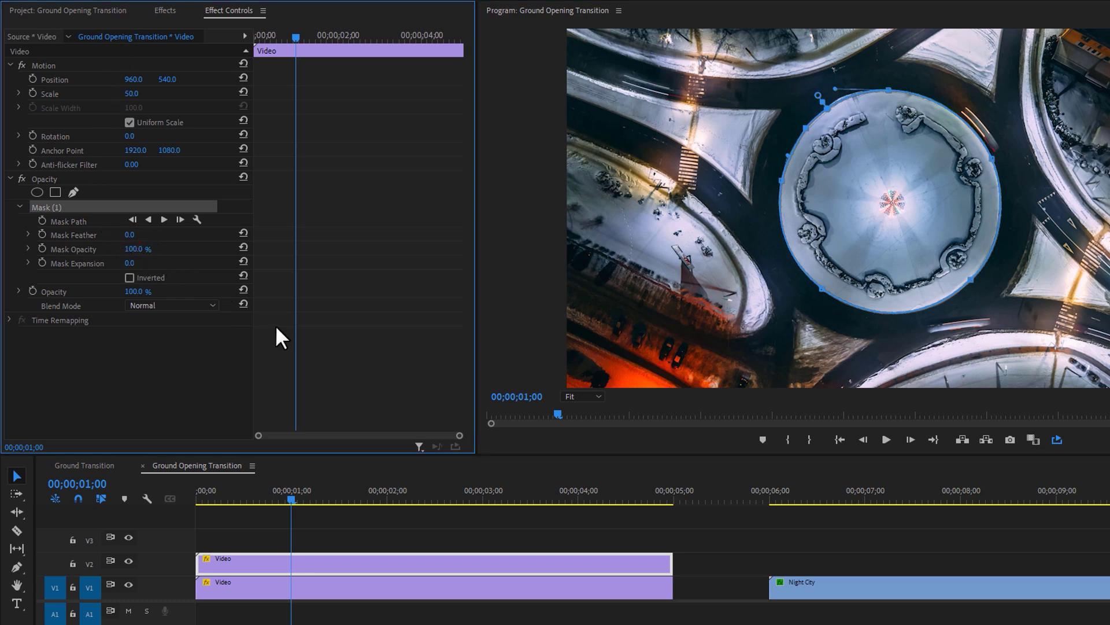
click(41, 220)
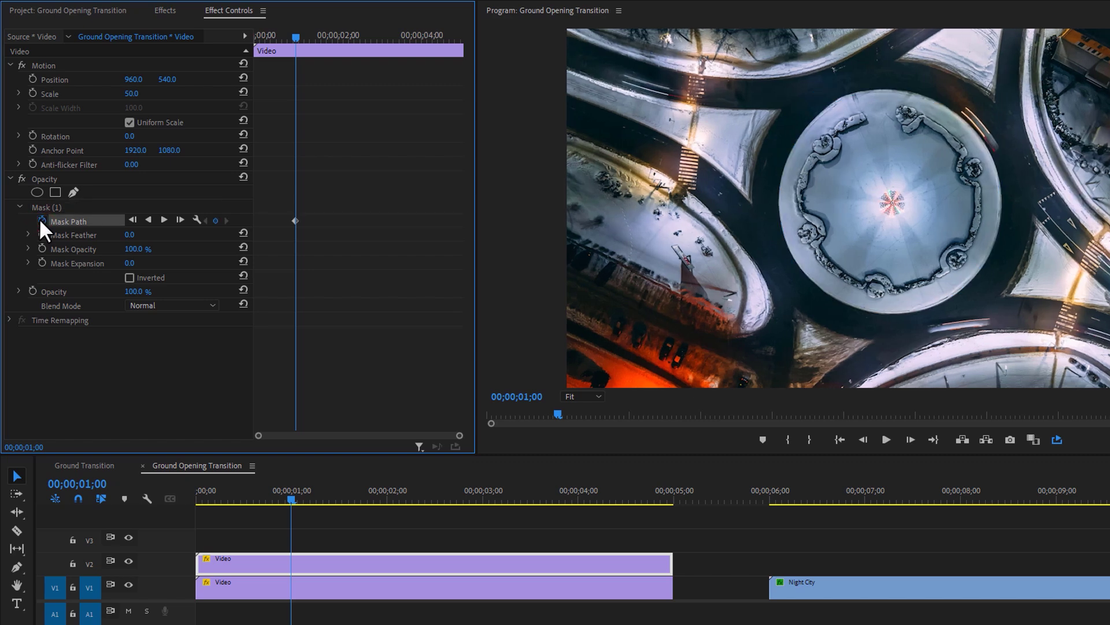
click(164, 220)
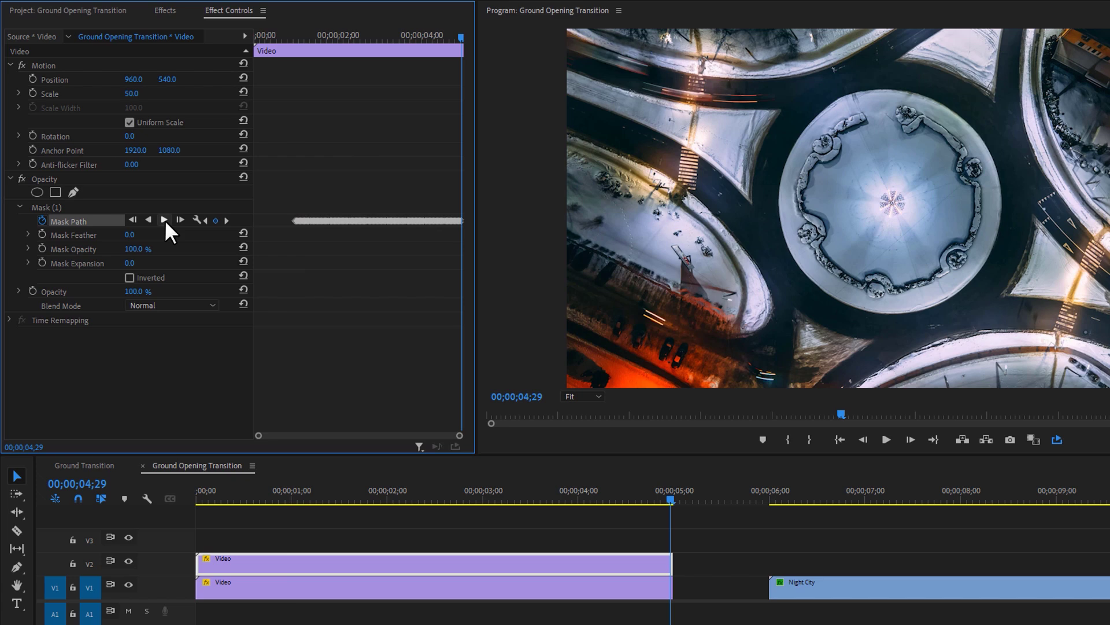
With the playhead back at 00;00;01;00, duplicate the masked V2 clip onto V3 and invert the duplicate's mask
drag(459, 437, 299, 443)
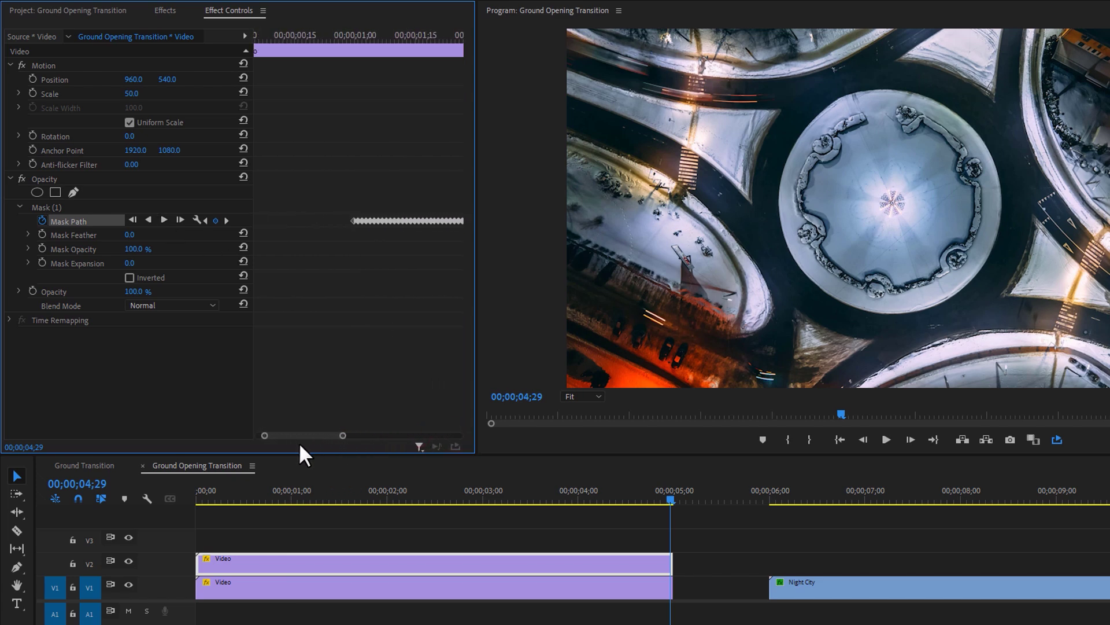
click(356, 38)
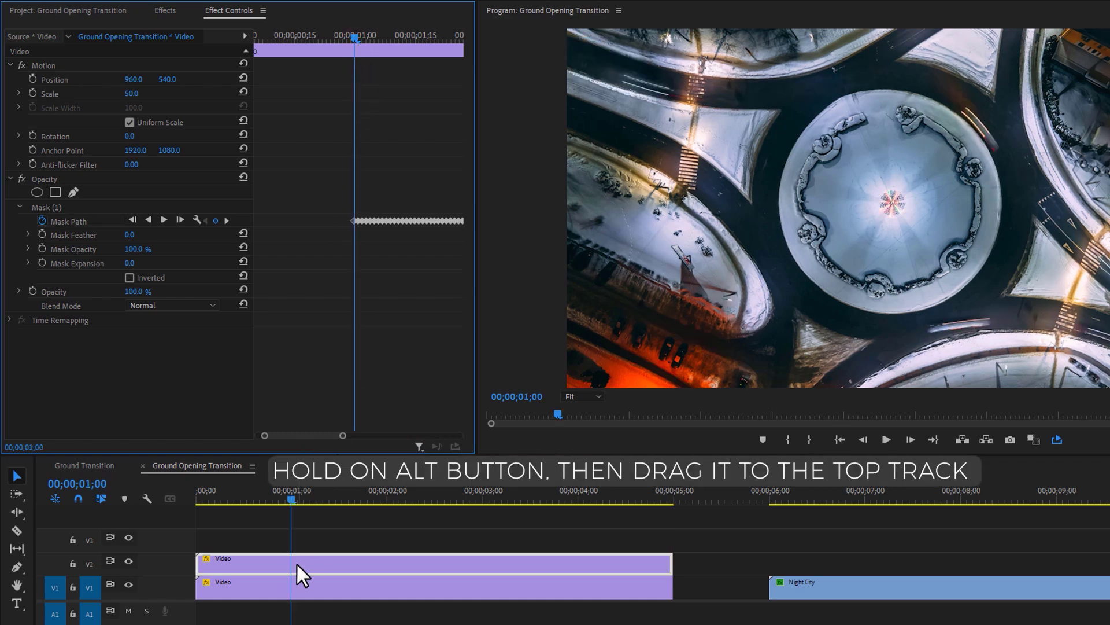
drag(296, 562, 300, 543)
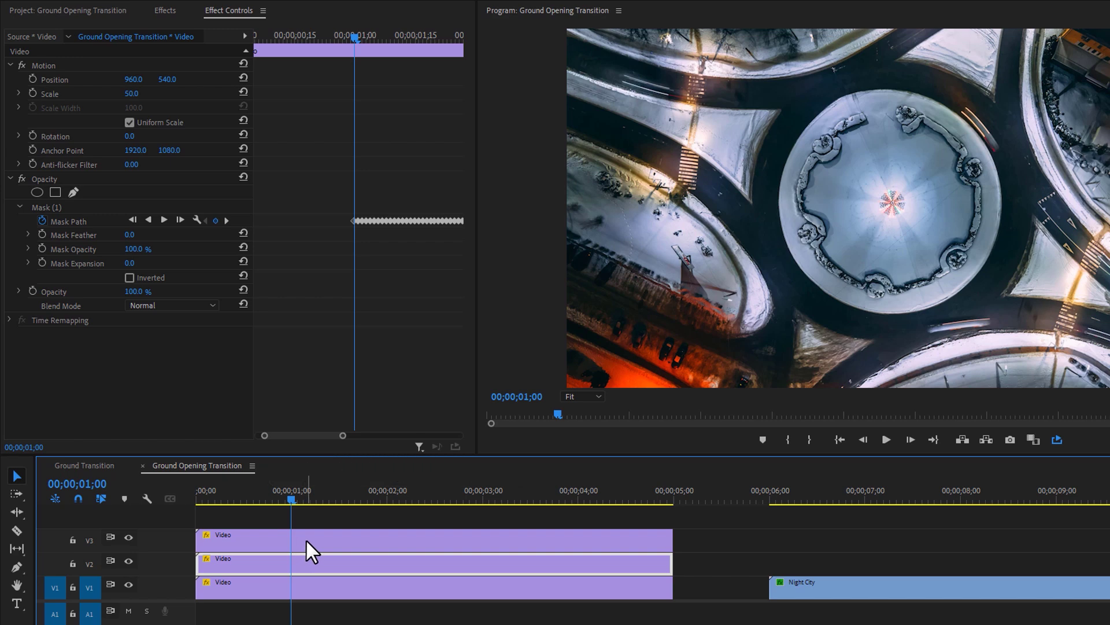
click(306, 539)
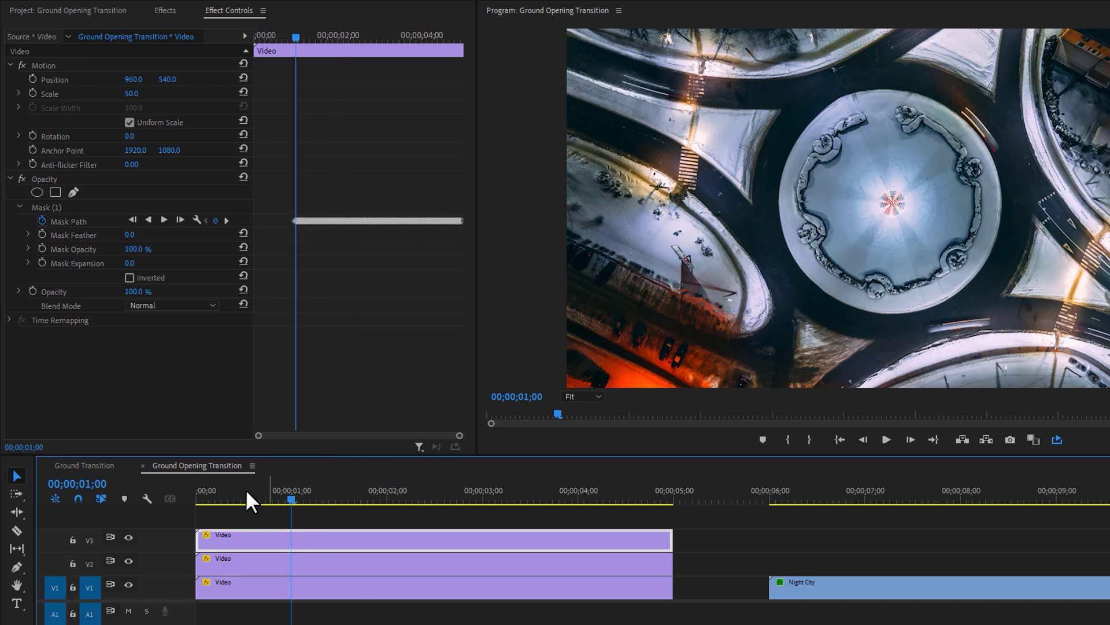
click(129, 277)
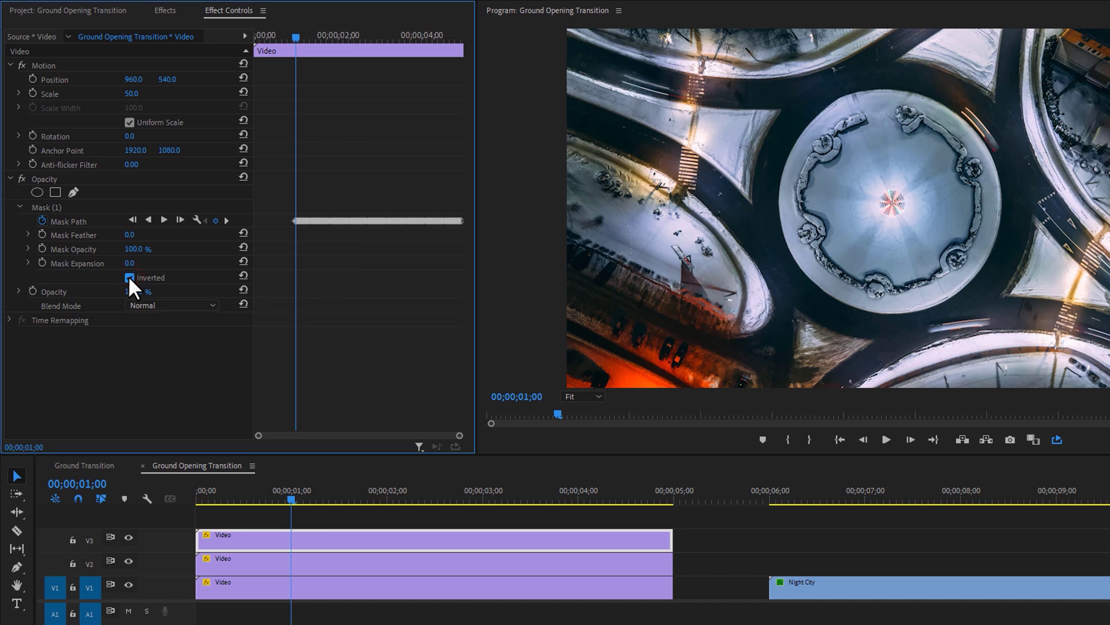
Add Rotation and Position keyframes to the V2 clip at 00;00;01;00 and again at 00;00;01;20
click(279, 565)
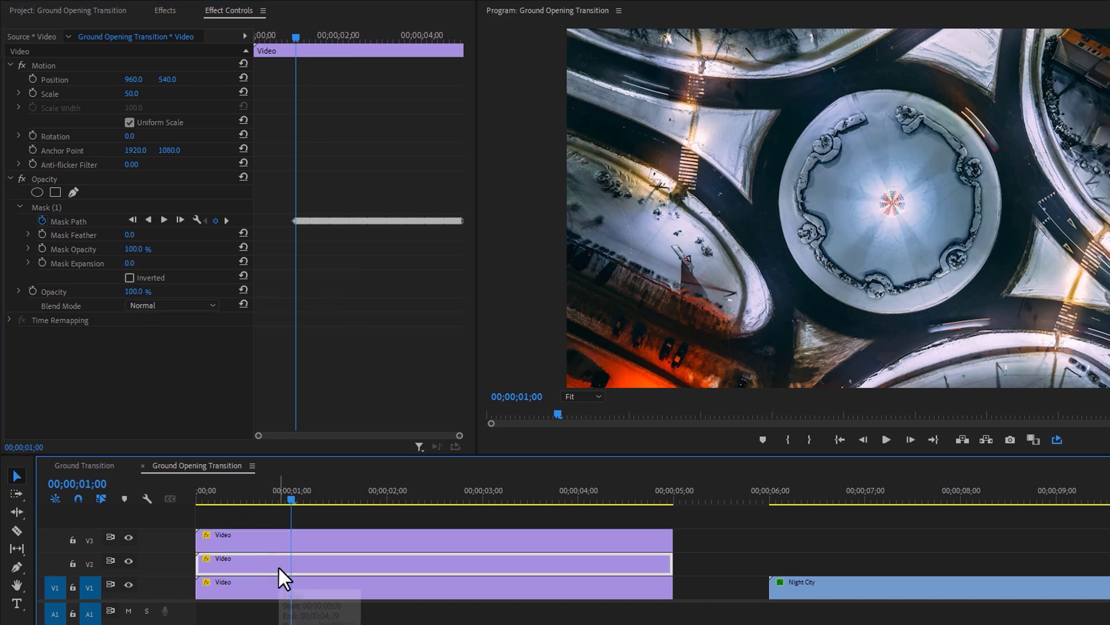
click(30, 133)
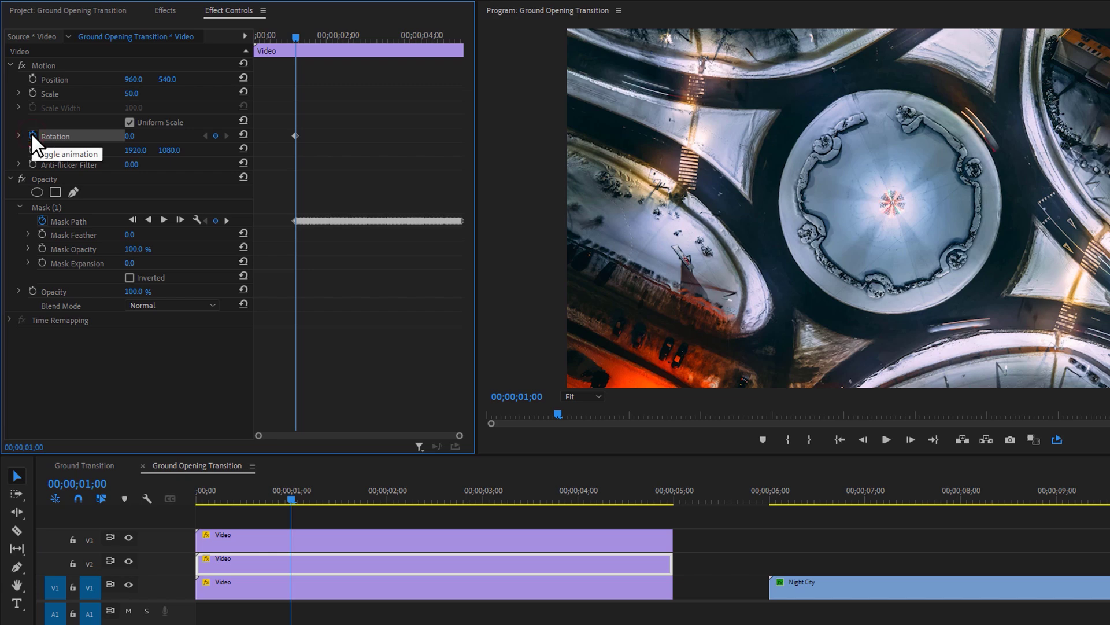
click(33, 79)
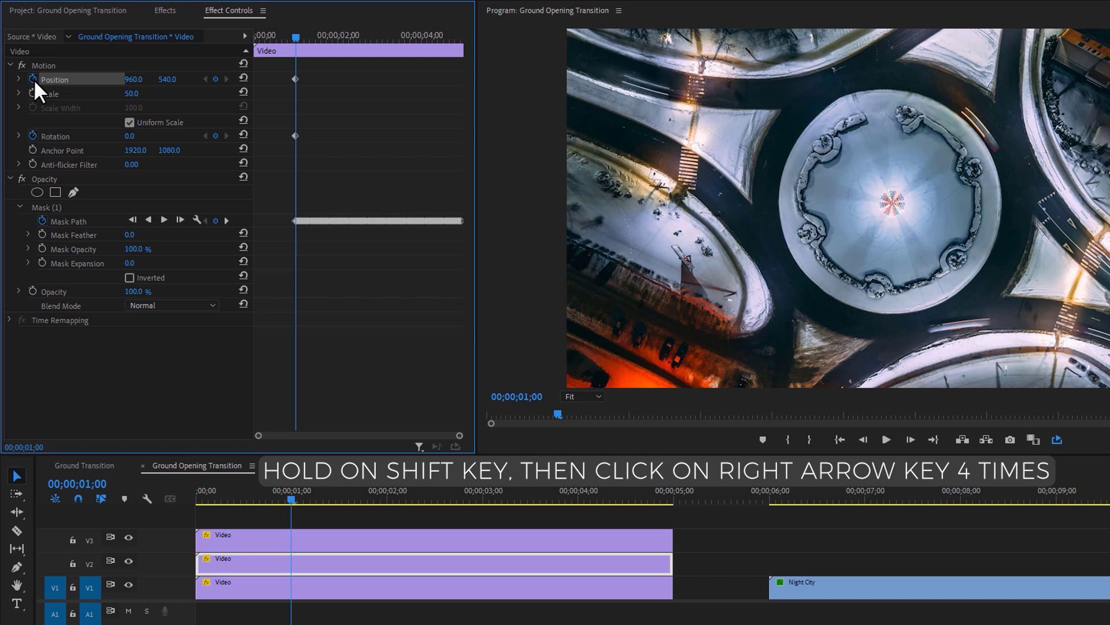
key(shift+Right)
key(shift+Right)
key(shift+Right)
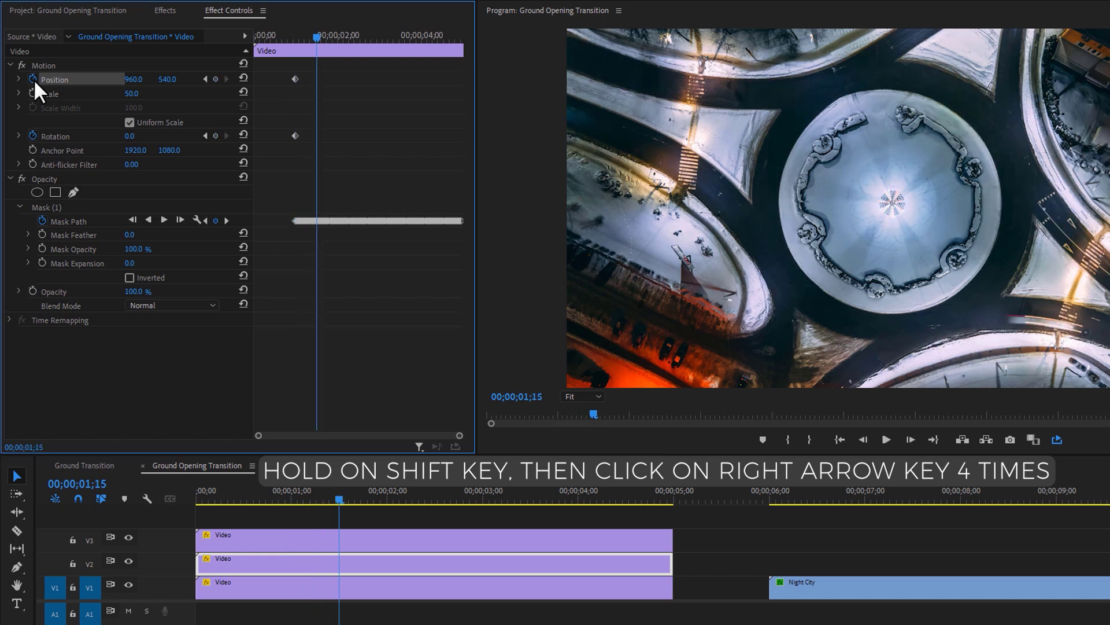
key(shift+Right)
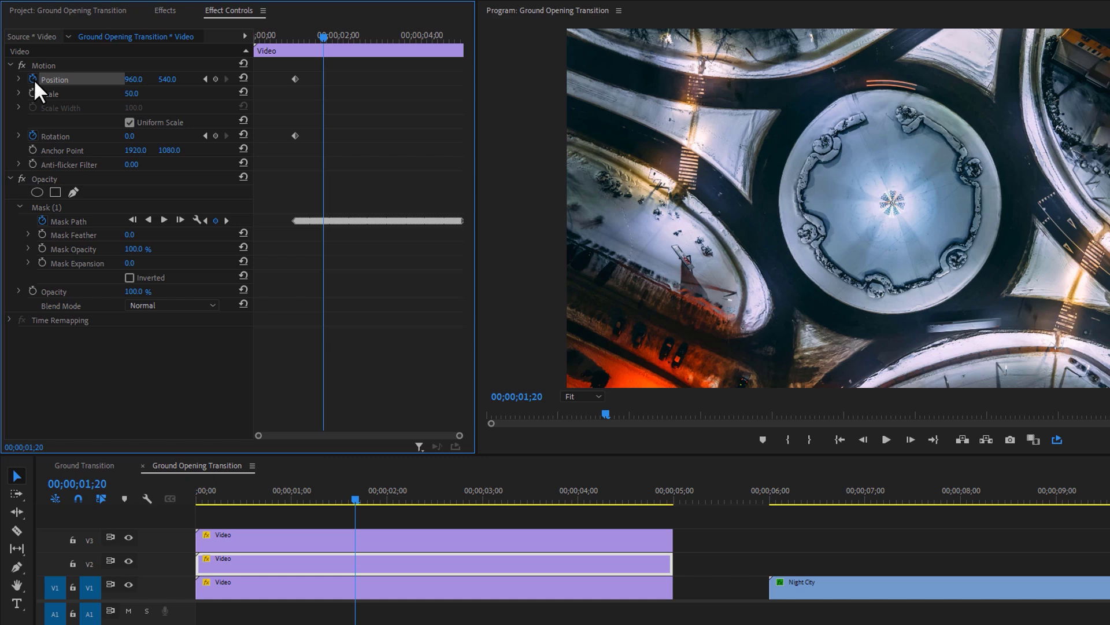
click(215, 135)
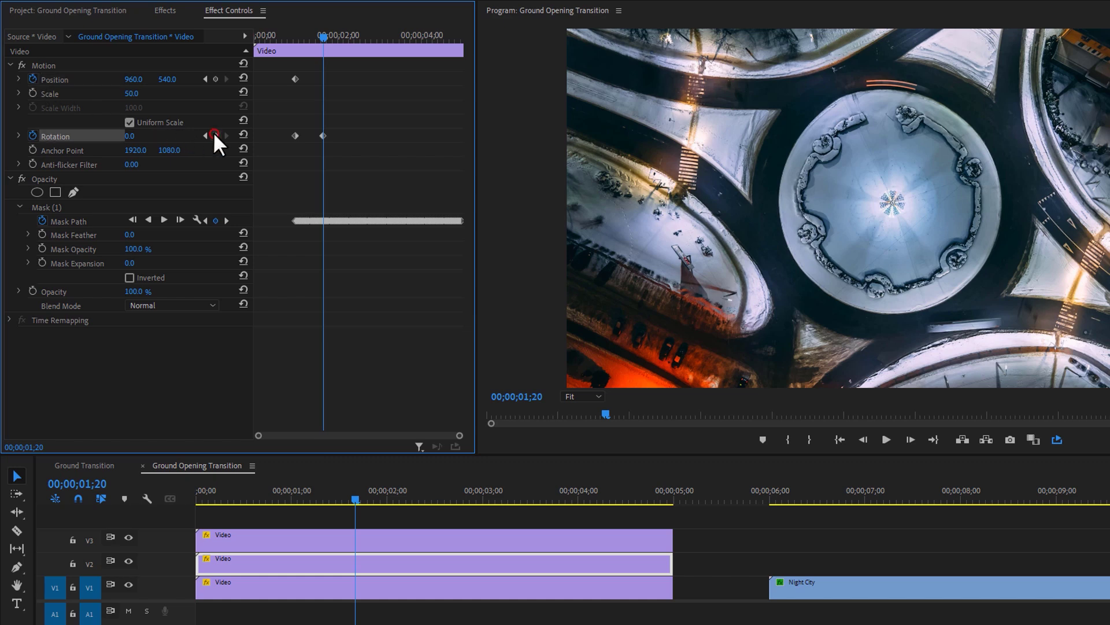
click(216, 77)
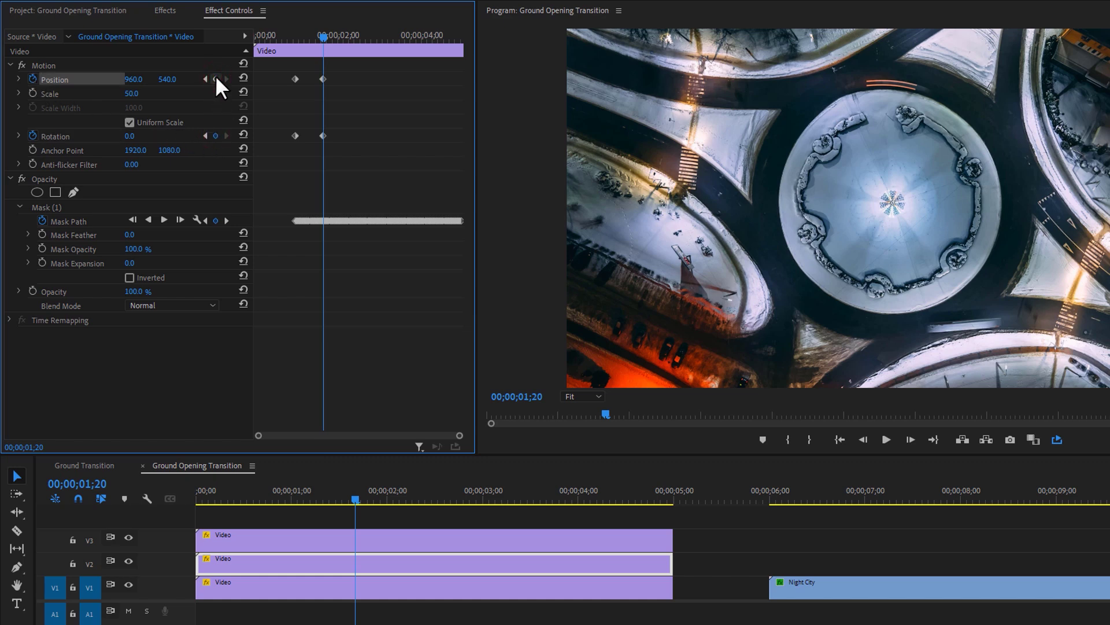
Set the V2 clip's Rotation to 360° at its first keyframe, at 00;00;01;00
click(205, 136)
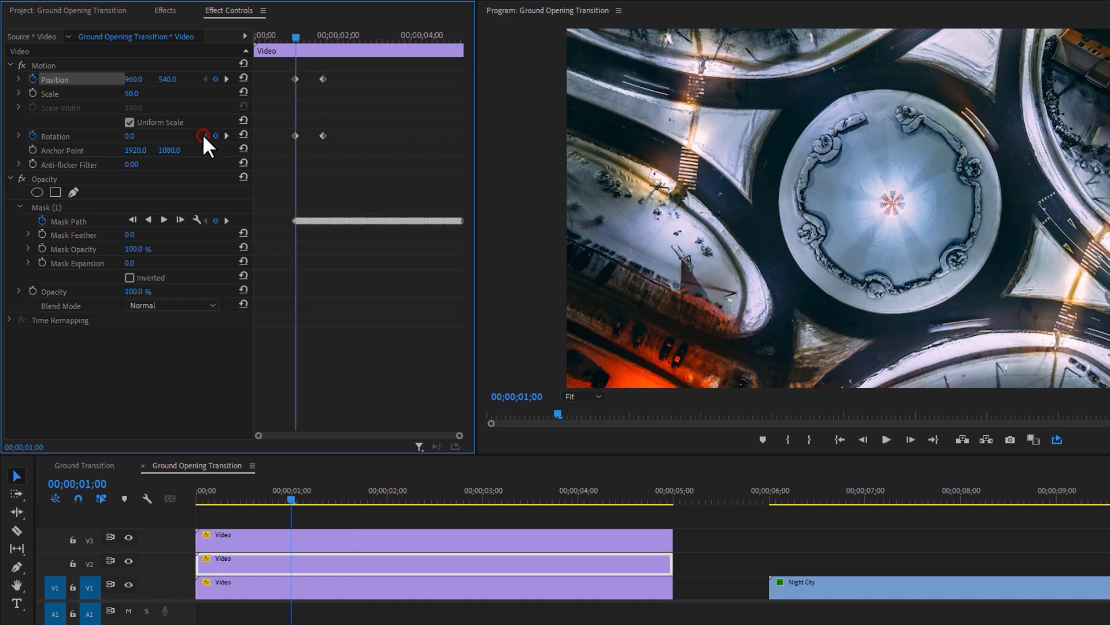
click(131, 137)
text(360)
key(Return)
mouse_move(301, 36)
mouse_down()
mouse_move(330, 39)
mouse_move(297, 46)
mouse_up()
Move the V2 clip's anchor point to the island's centre at 1956.5, 1047.5 and check the rotation between both keyframes
click(61, 65)
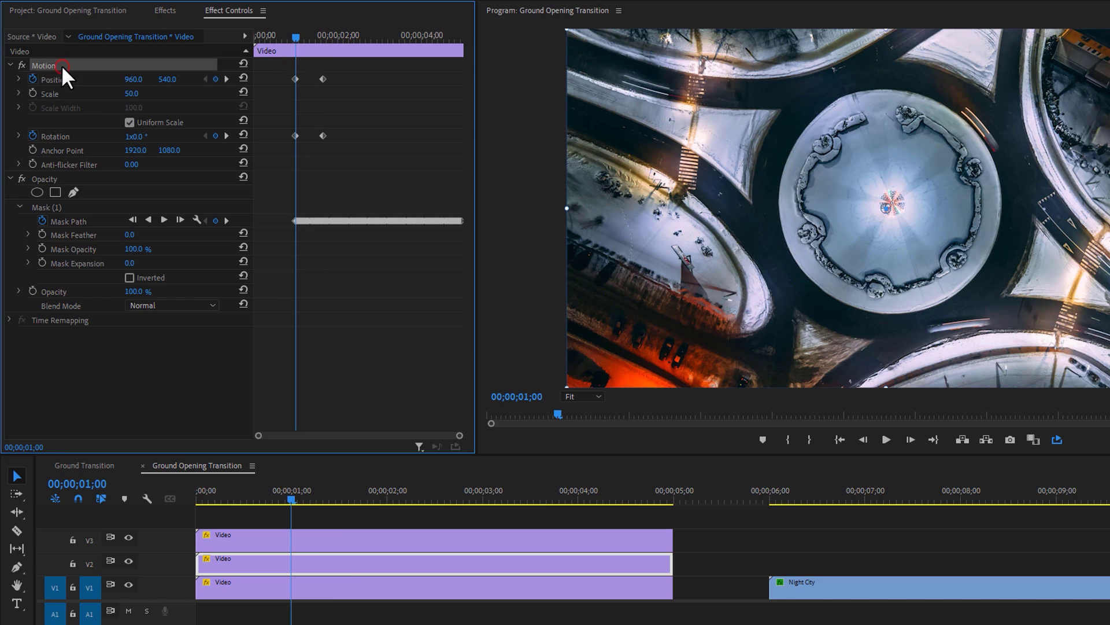
drag(888, 209, 893, 205)
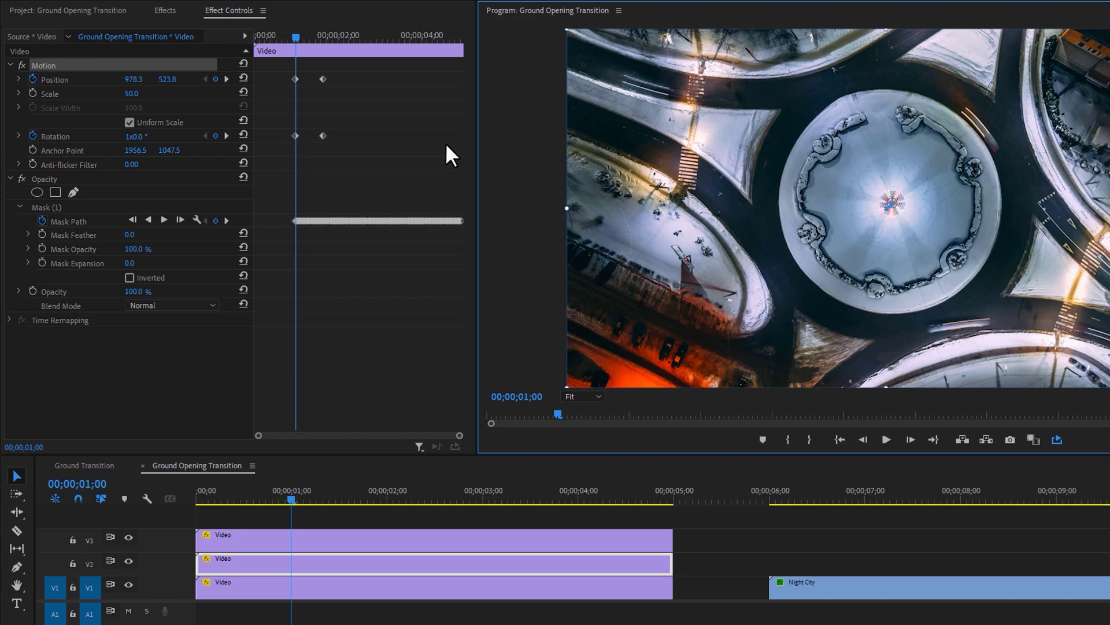
drag(297, 37, 324, 34)
key(Right)
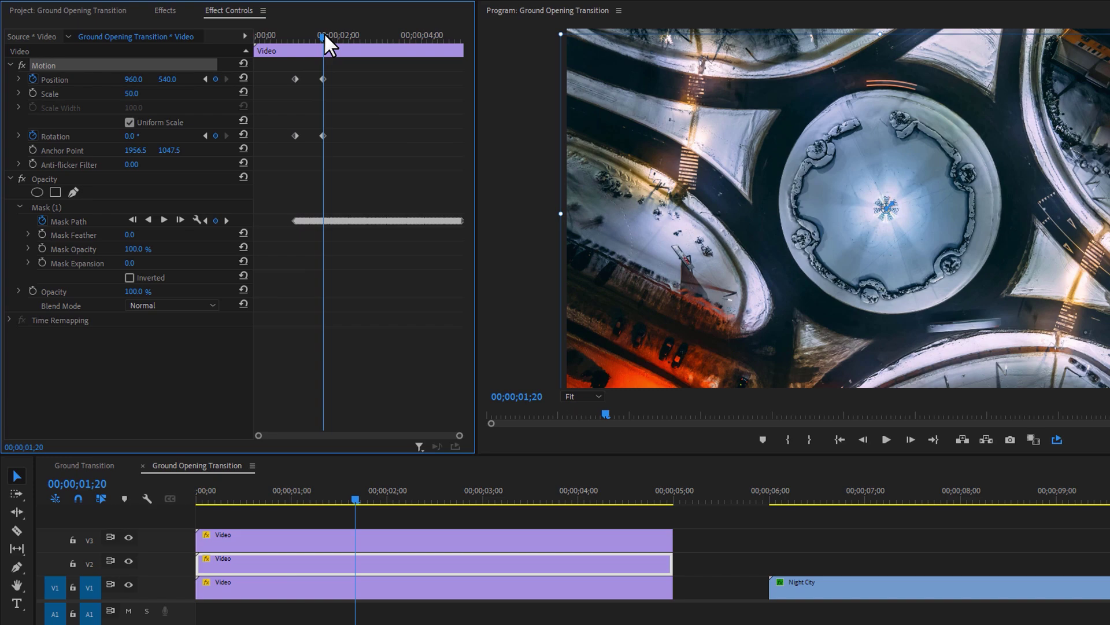
drag(324, 33, 296, 38)
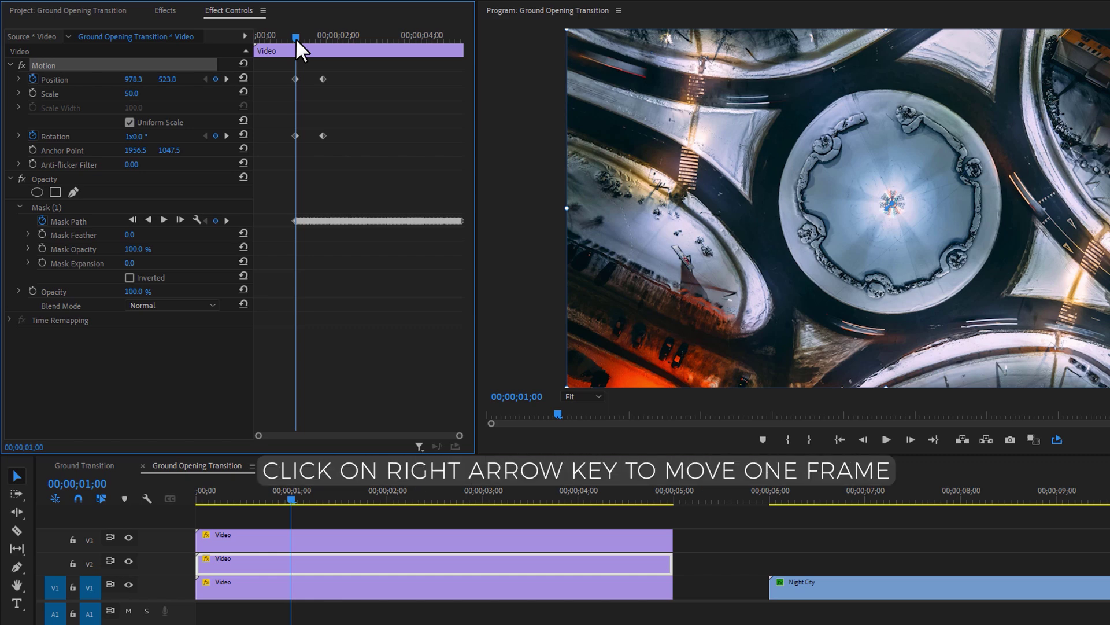
At 00;00;01;01, adjust the V2 clip's Position to 983.4, 522.5 to recentre the rotating island
key(Right)
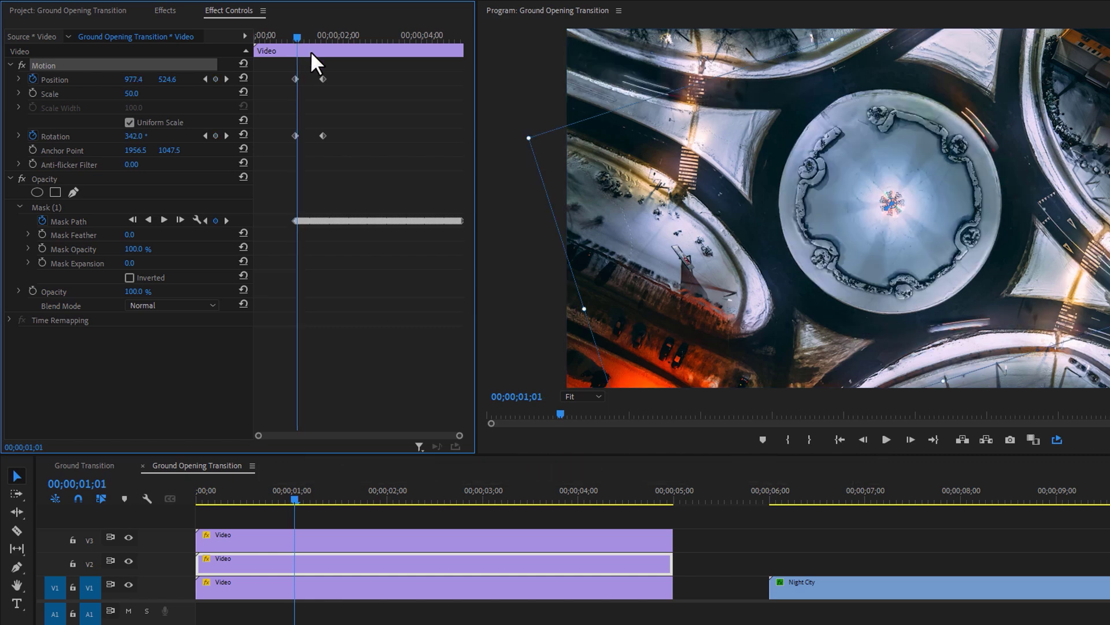
drag(799, 226, 801, 227)
drag(459, 435, 317, 434)
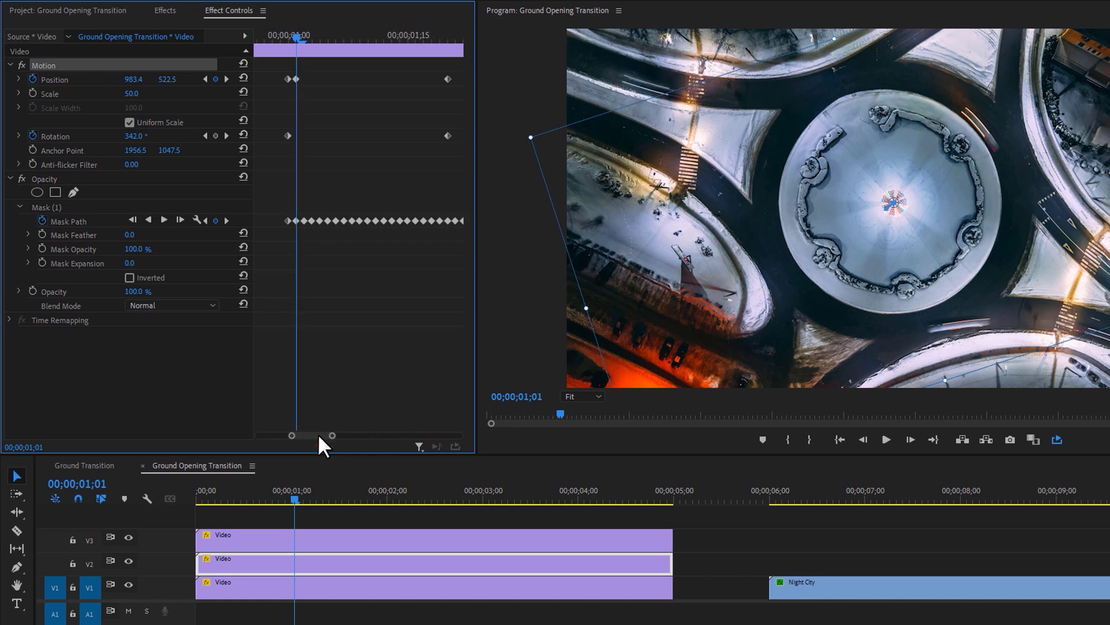
At 00;00;01;02, nudge the V2 clip's Position upward so the island fits its circular opening
click(306, 36)
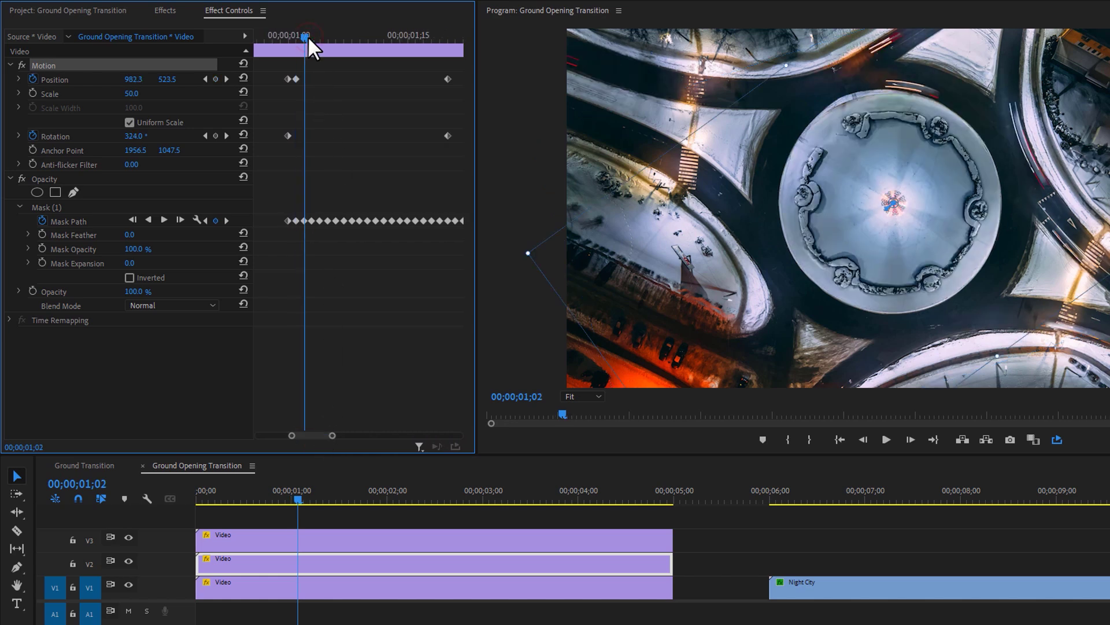
click(806, 243)
key(Up)
key(Up)
key(Up)
key(Up)
key(Up)
key(Up)
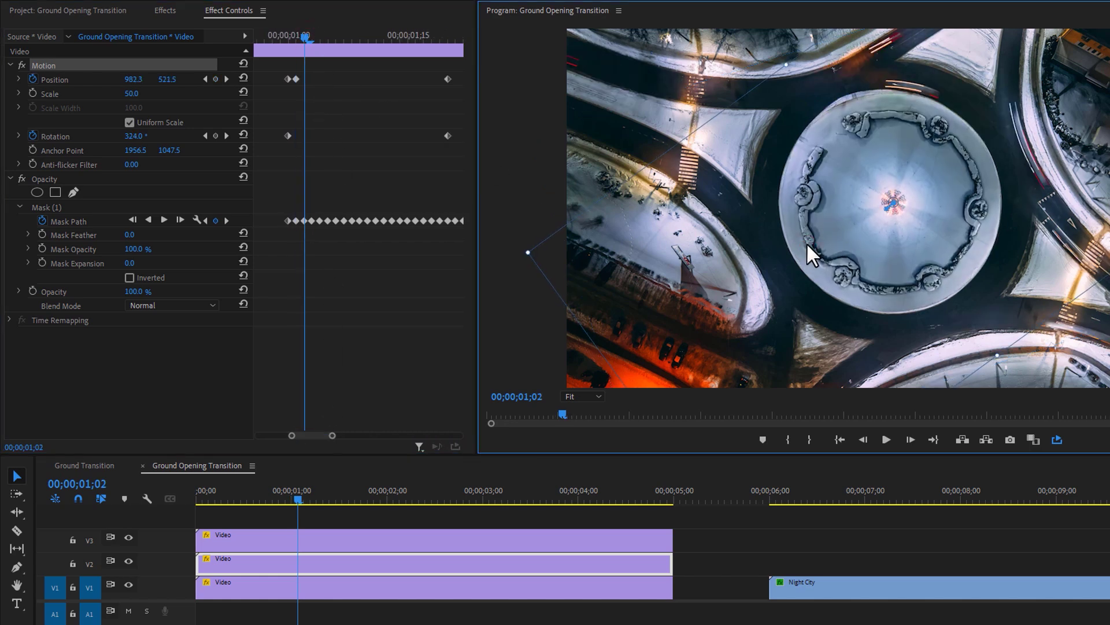
Nudge the V2 clip upward at 00;00;01;03 to keep the rotating island aligned in its opening
click(313, 39)
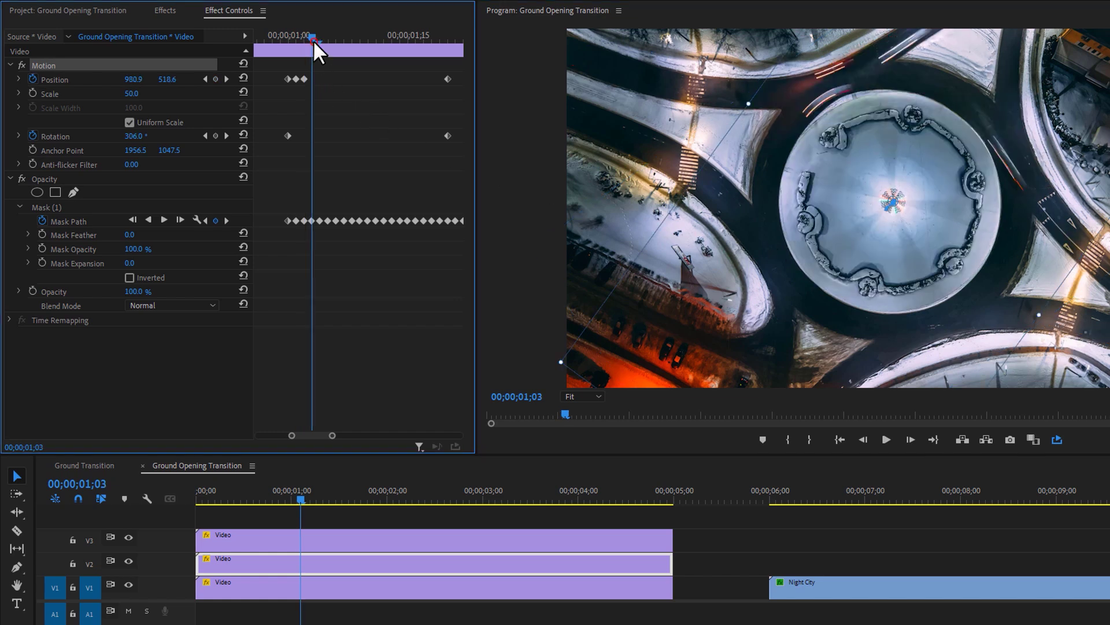
click(832, 220)
key(Up)
key(Up)
key(Up)
scroll(885, 220, down, 1)
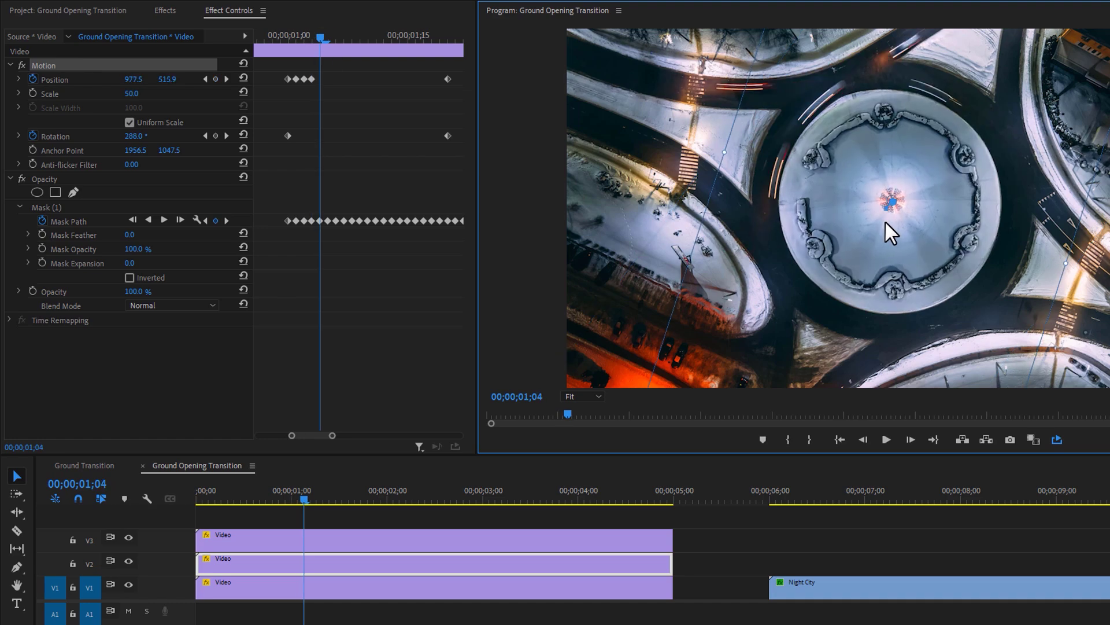
Realign the rotating island frame by frame from 00;00;01;04 to 00;00;01;11 with Position keyframes on the V2 clip
scroll(885, 220, down, 3)
click(875, 219)
key(Left)
key(Left)
key(Up)
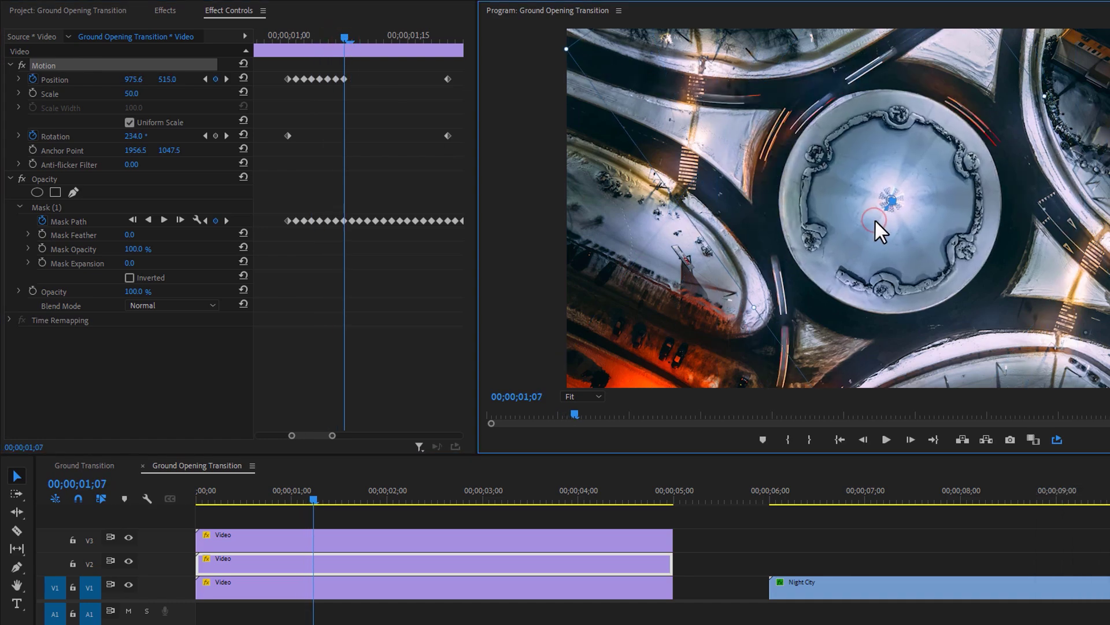
scroll(875, 219, down, 2)
click(894, 223)
key(Left)
key(Up)
scroll(883, 220, down, 3)
click(895, 241)
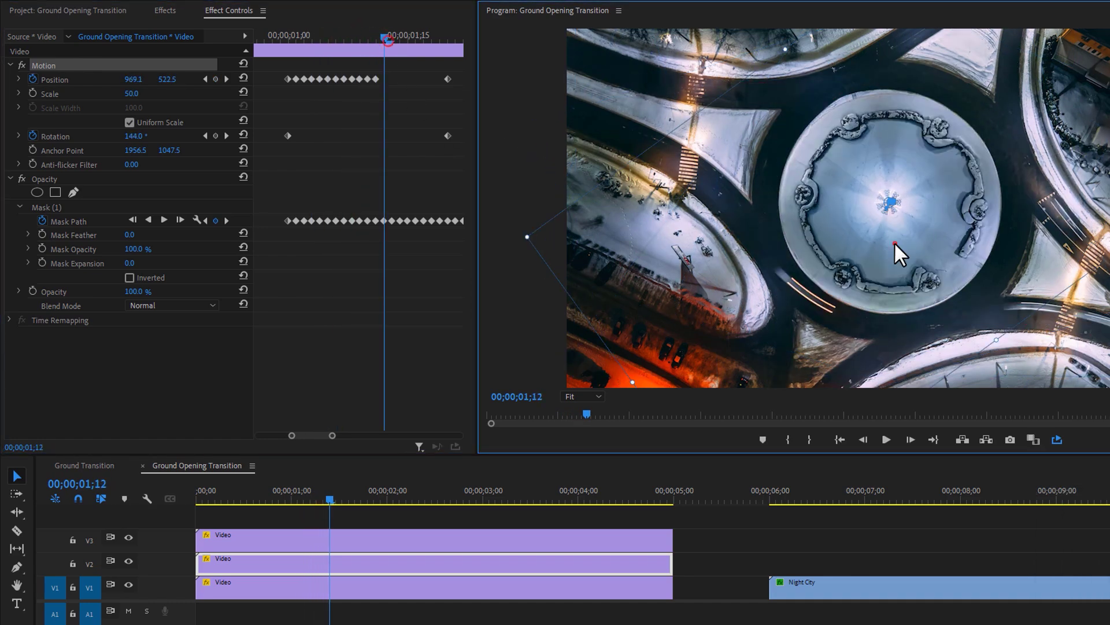
Continue keyframing the V2 clip's Position frame by frame from 00;00;01;12 to 00;00;01;20, and return to 00;00;01;00
scroll(887, 249, down, 4)
click(893, 252)
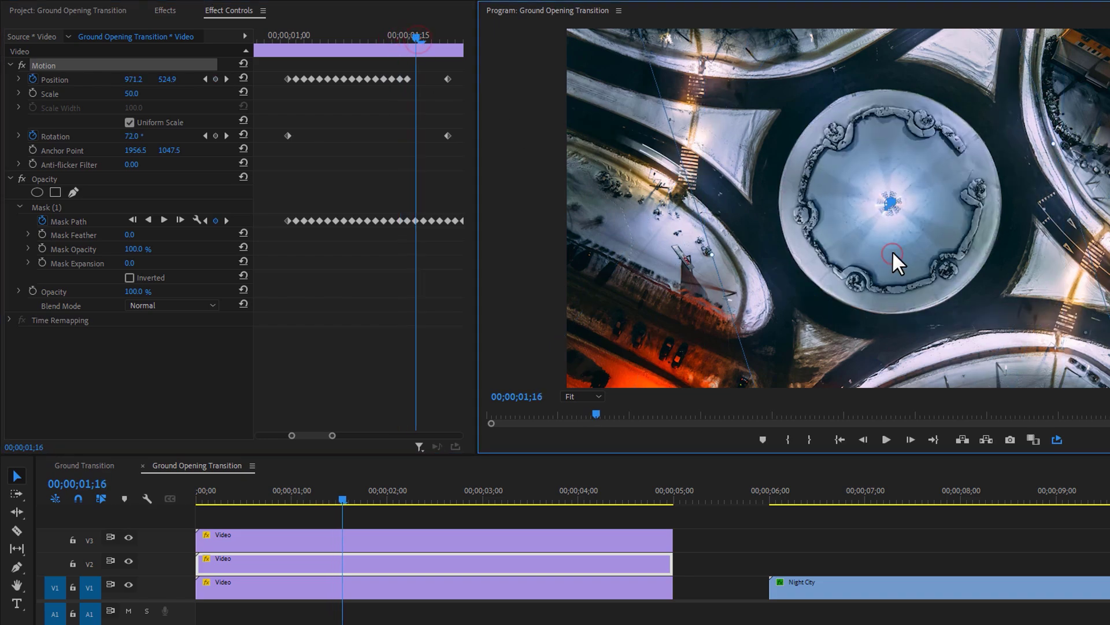
scroll(893, 251, down, 3)
click(894, 251)
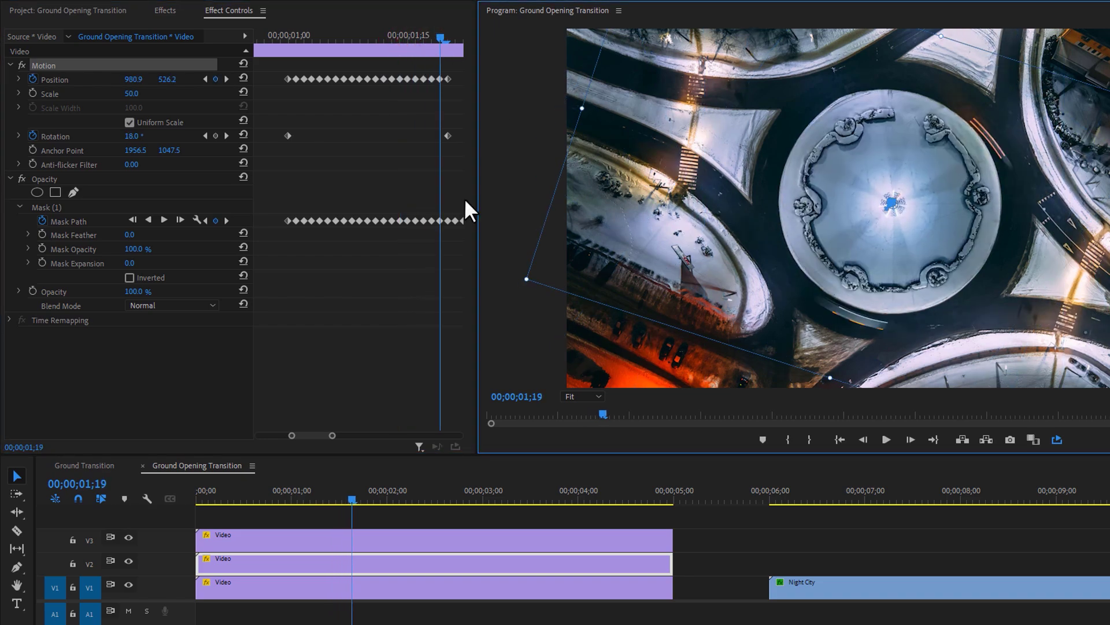
mouse_move(282, 41)
mouse_down()
mouse_move(449, 41)
mouse_move(289, 41)
mouse_up()
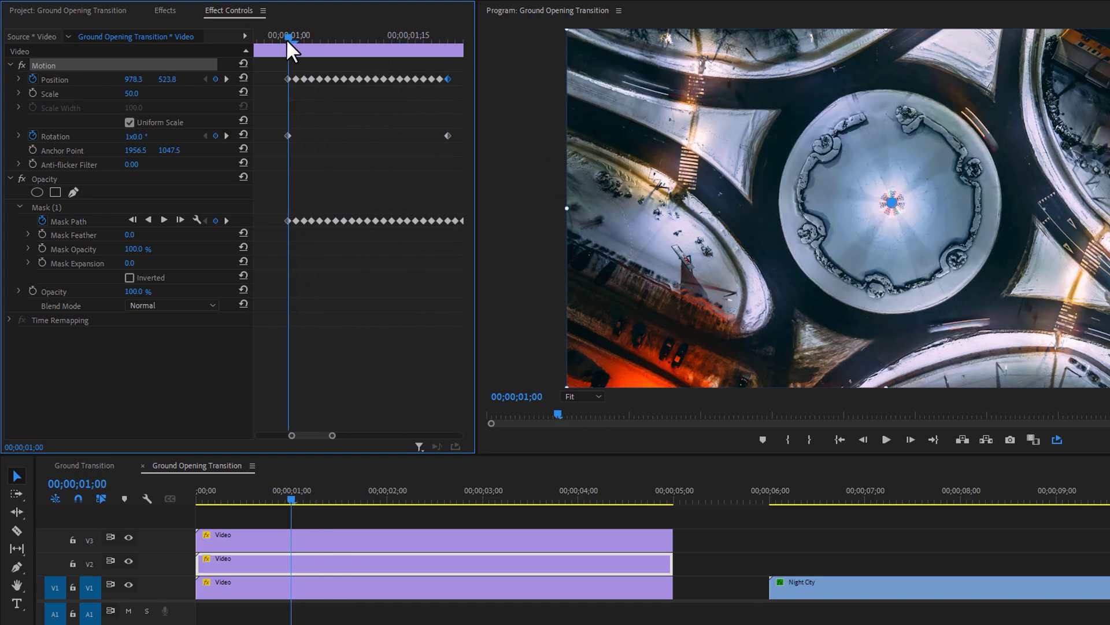
Hold the island in place by adding Rotation and Position keyframes to the V2 clip at 00;00;02;00
drag(314, 436, 329, 436)
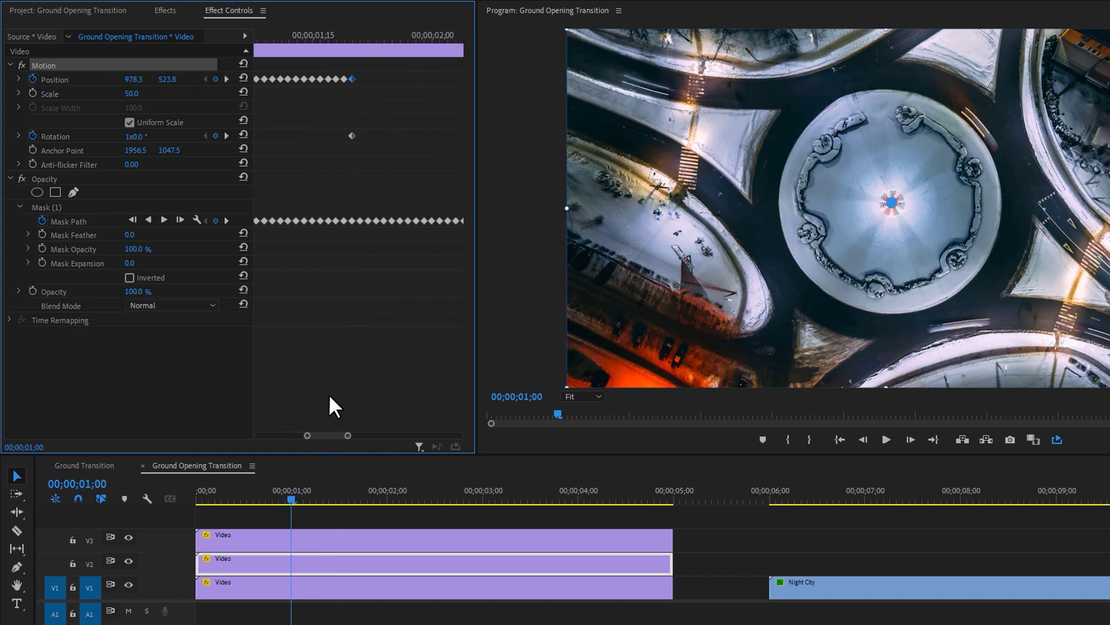
click(351, 40)
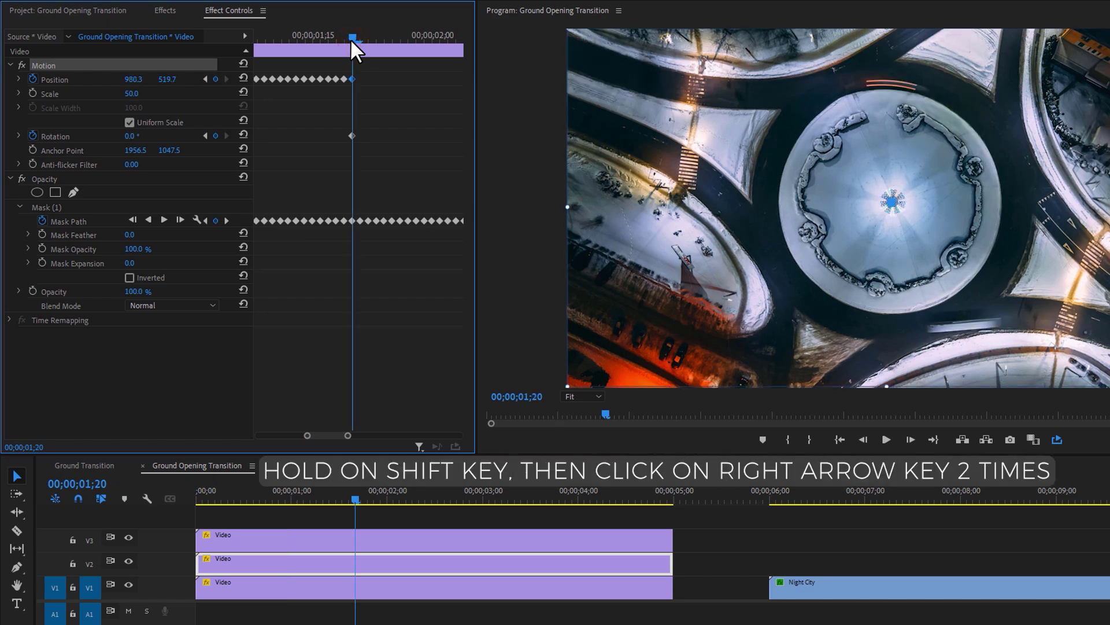
key(shift+Right)
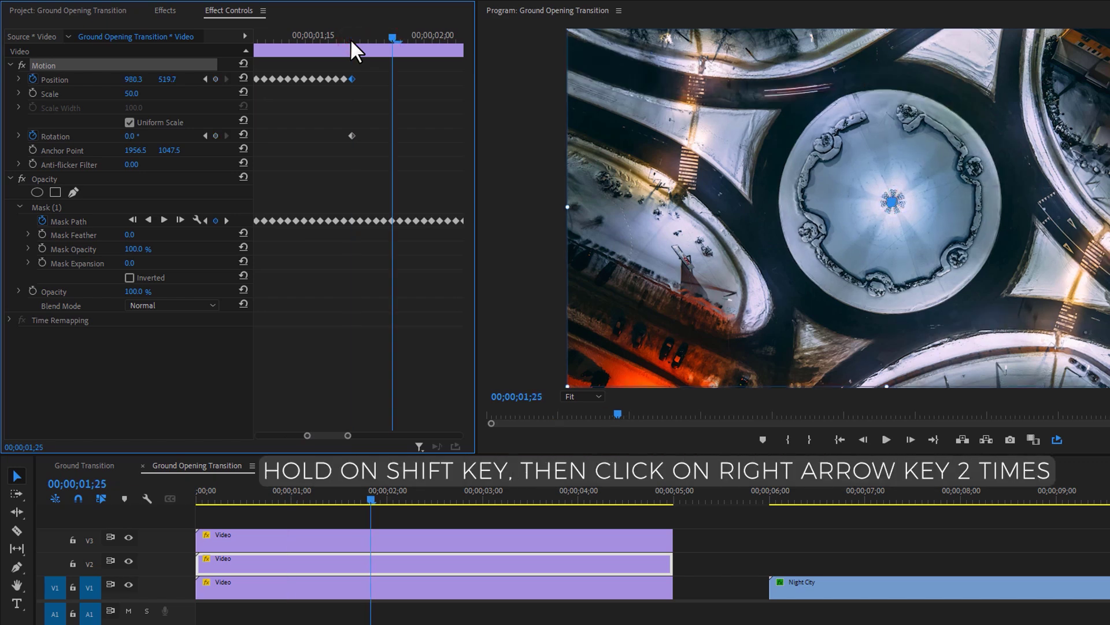
key(shift+Right)
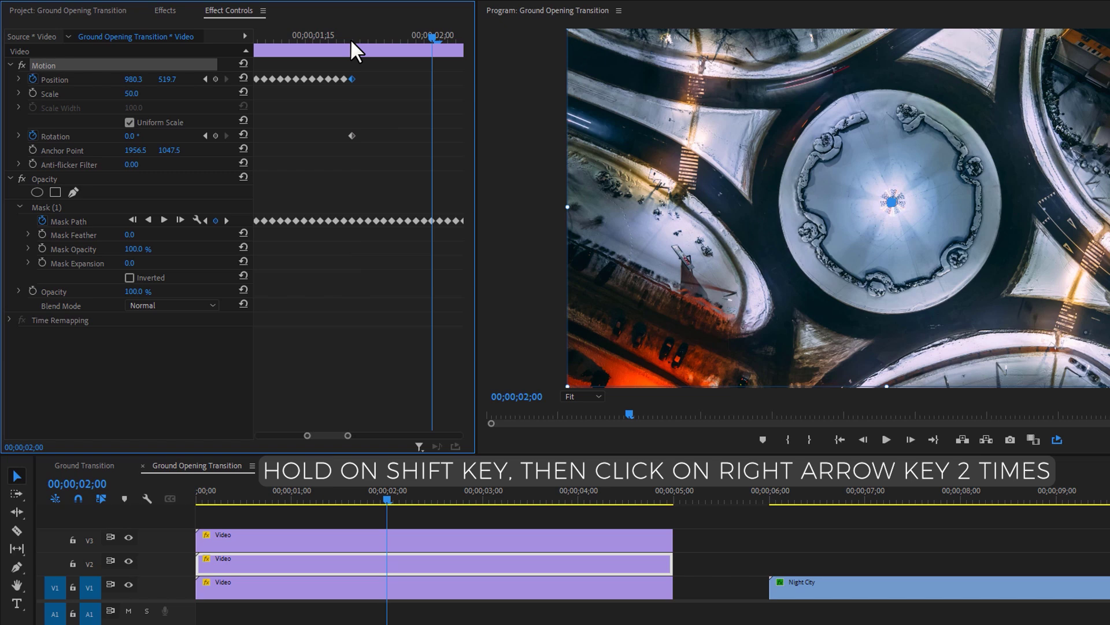
click(217, 135)
click(215, 79)
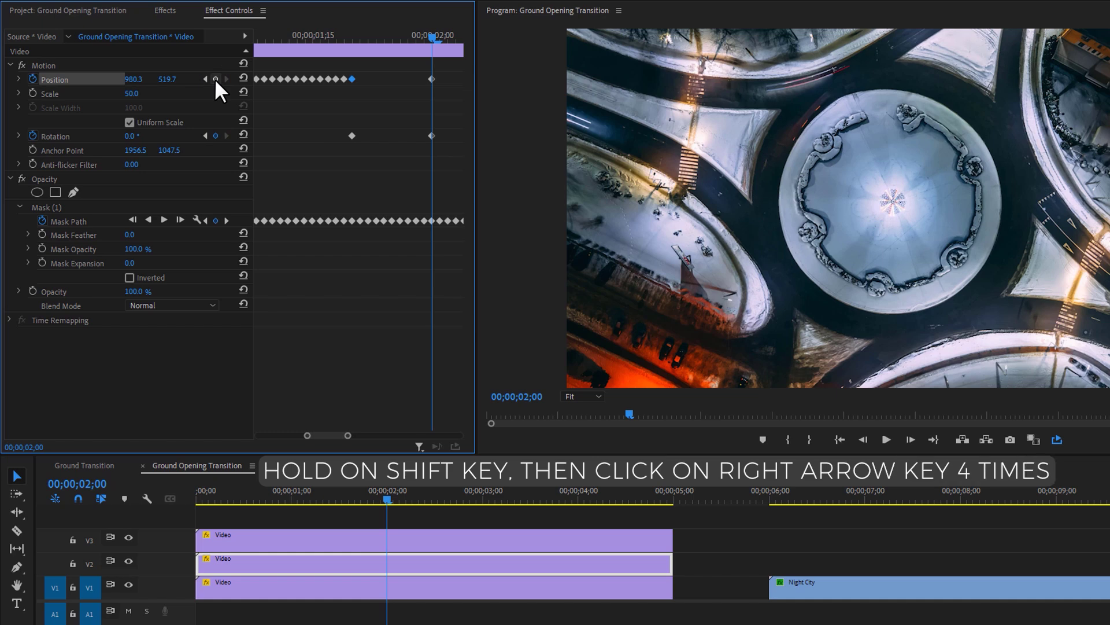
At 00;00;02;20, set the V2 clip's Rotation to 360° and its horizontal Position to 1694.3
key(shift+Right)
key(shift+Right)
key(shift+Right)
key(shift+Right)
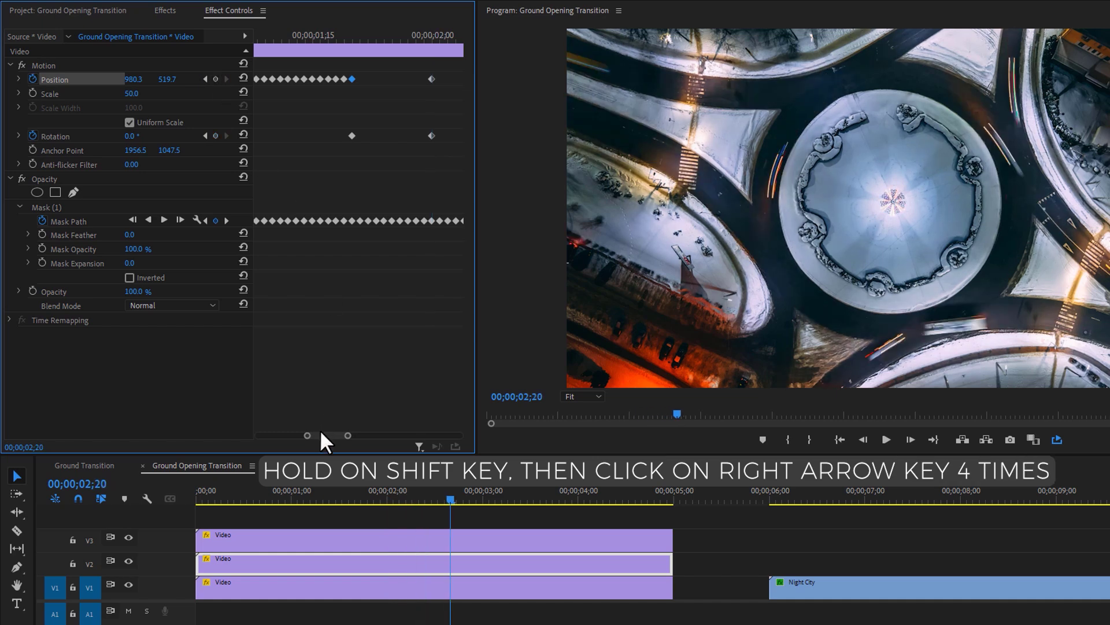
drag(320, 432, 350, 433)
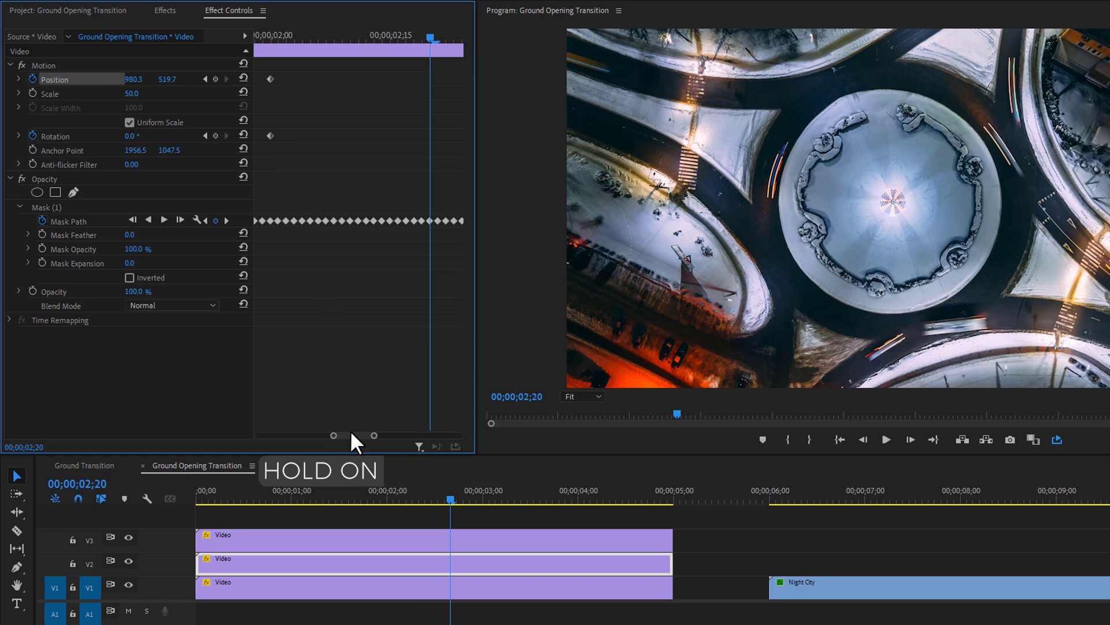
click(131, 136)
text(360)
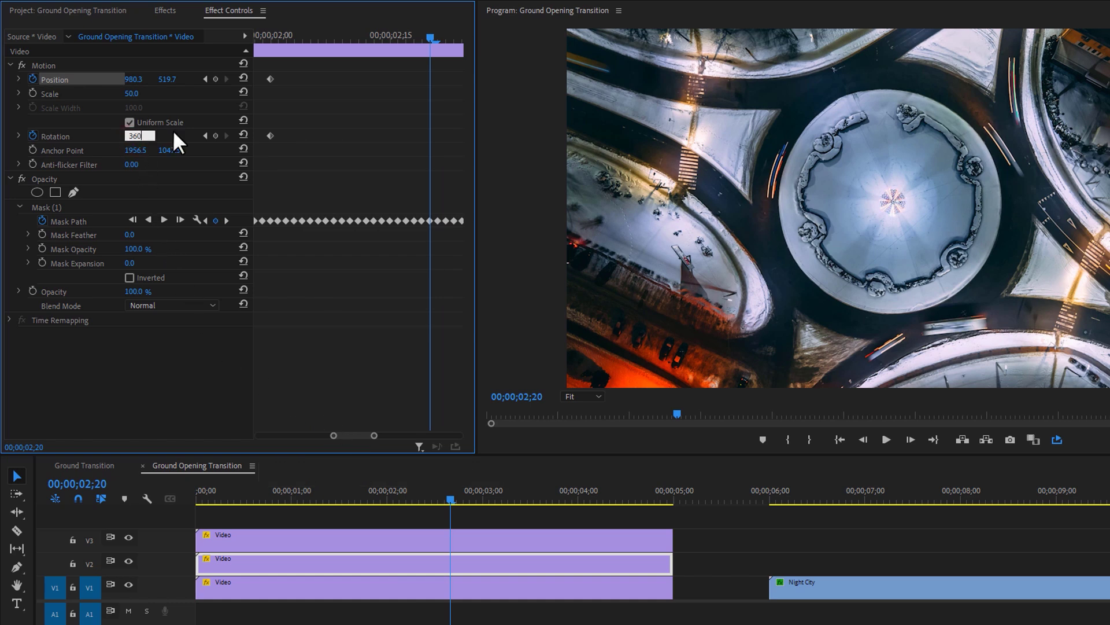
key(Return)
drag(134, 79, 547, 79)
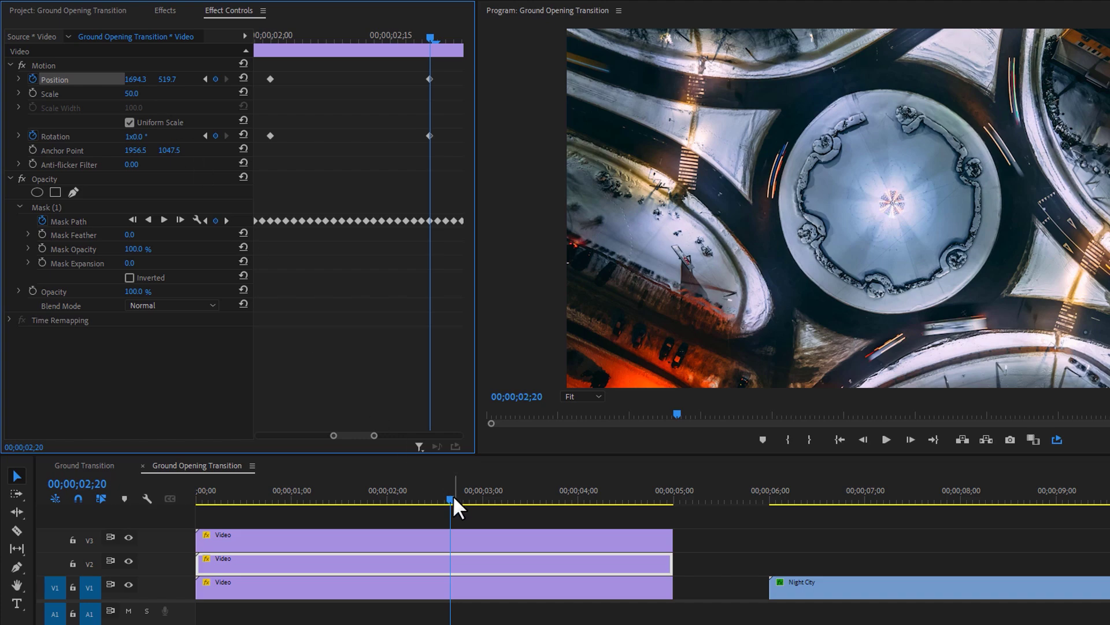
Trim the end of the V1 road clip to 00;00;02;01, where the island starts sliding away
drag(453, 496, 389, 529)
drag(670, 589, 396, 591)
drag(386, 497, 390, 498)
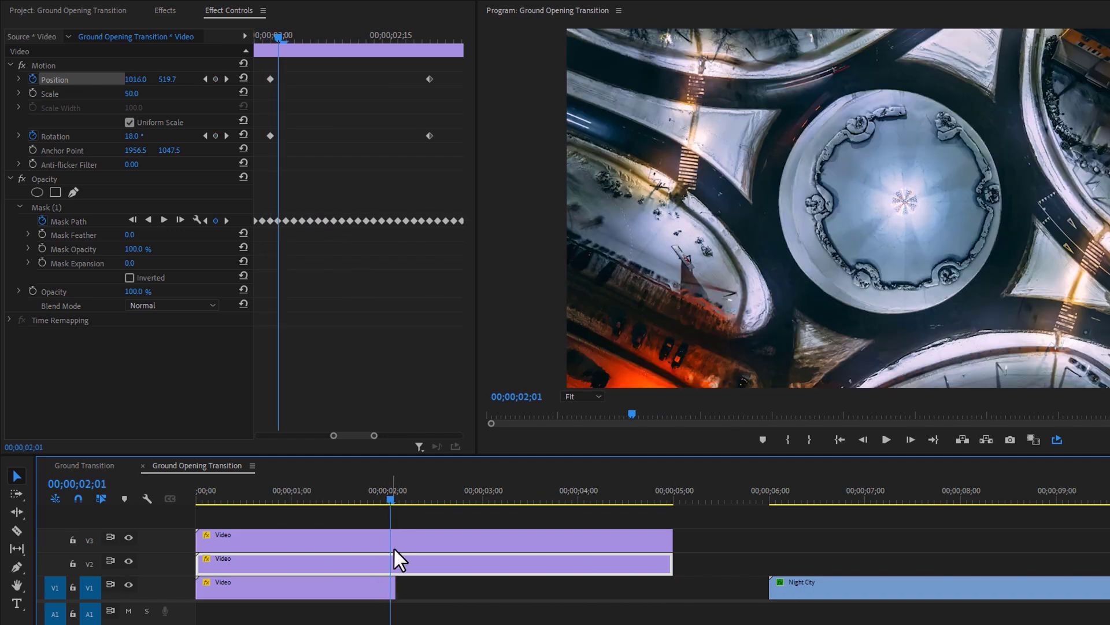
drag(395, 590, 389, 591)
mouse_move(388, 498)
mouse_down()
mouse_move(423, 507)
mouse_move(389, 515)
mouse_up()
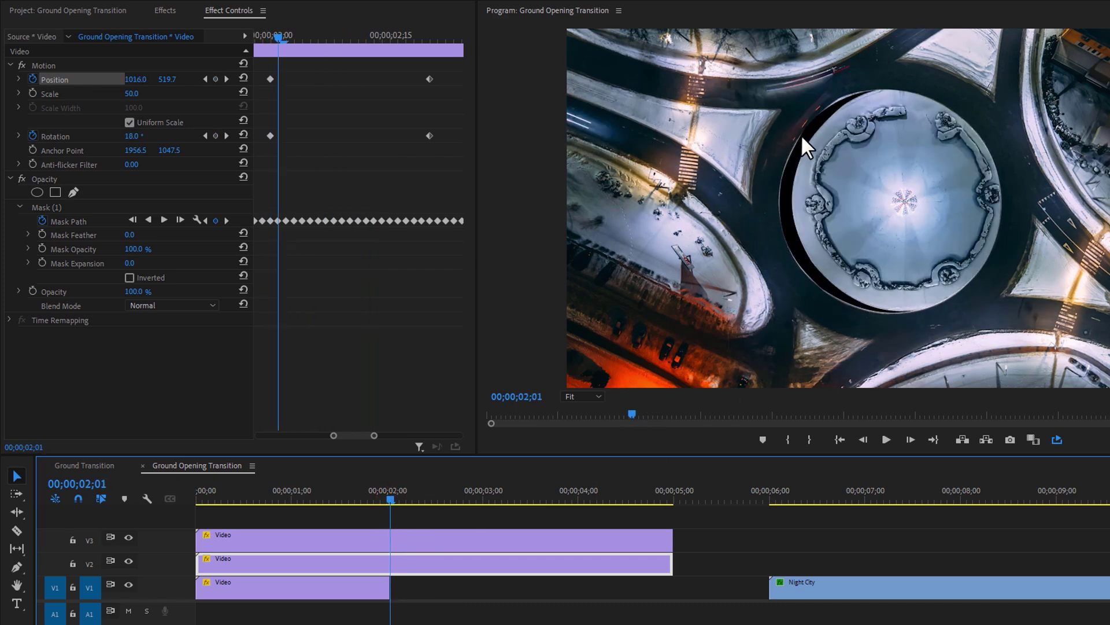
Set the V3 clip's Mask Expansion to 26 and Mask Feather to 10, and play the sequence from the start
click(397, 541)
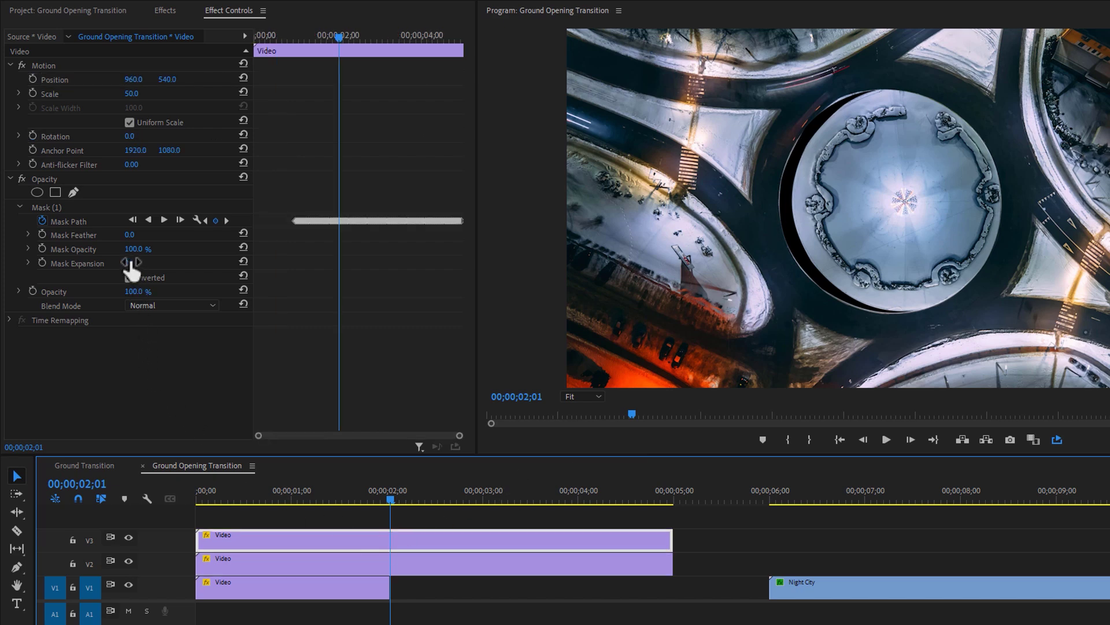
drag(129, 263, 144, 263)
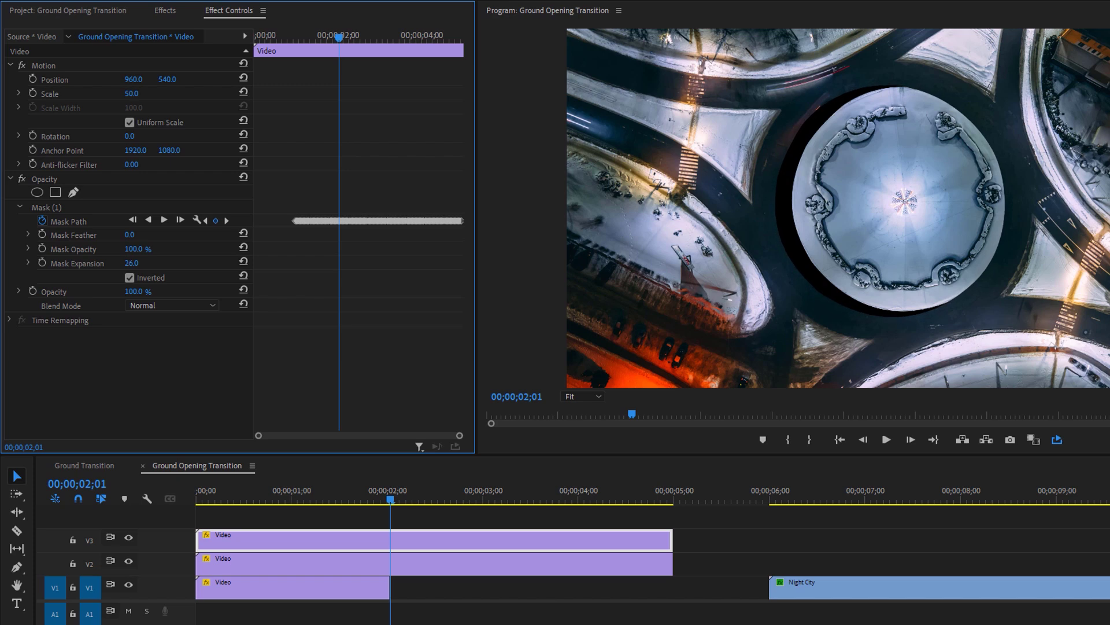
click(129, 236)
text(10)
key(Return)
drag(391, 495, 130, 533)
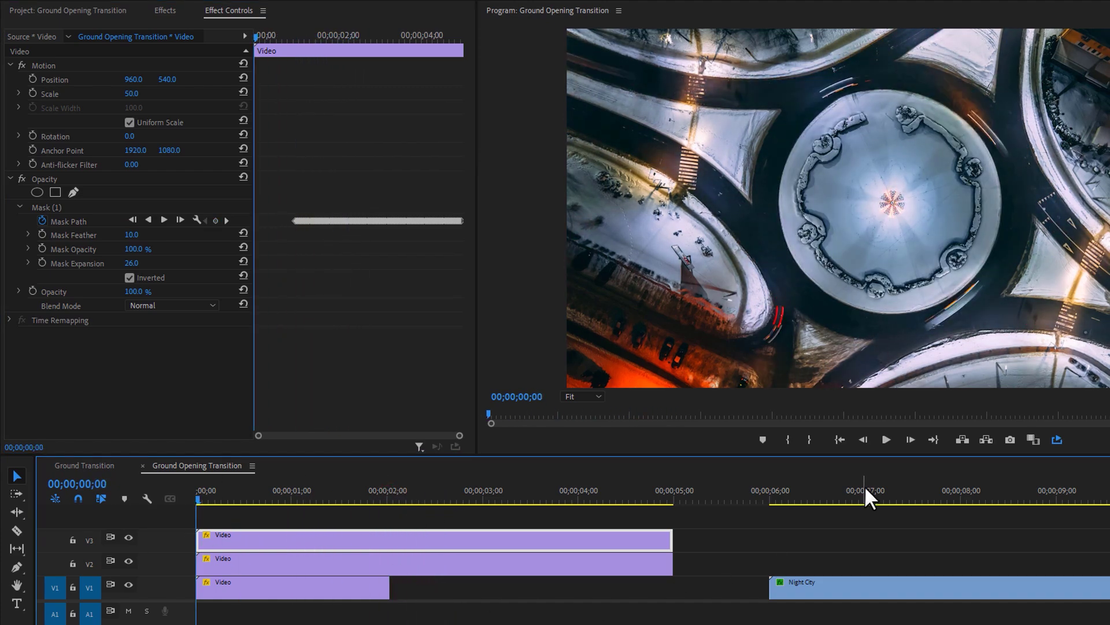
click(886, 439)
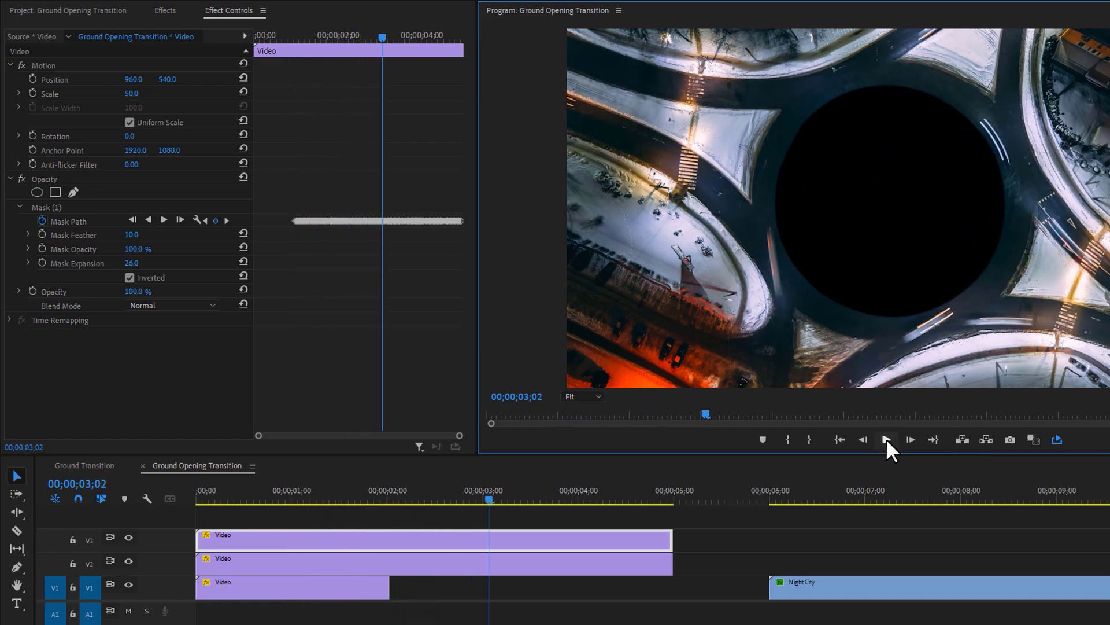
Nest the V2 and V3 clips together, keeping the suggested name
drag(238, 508, 433, 566)
right_click(434, 567)
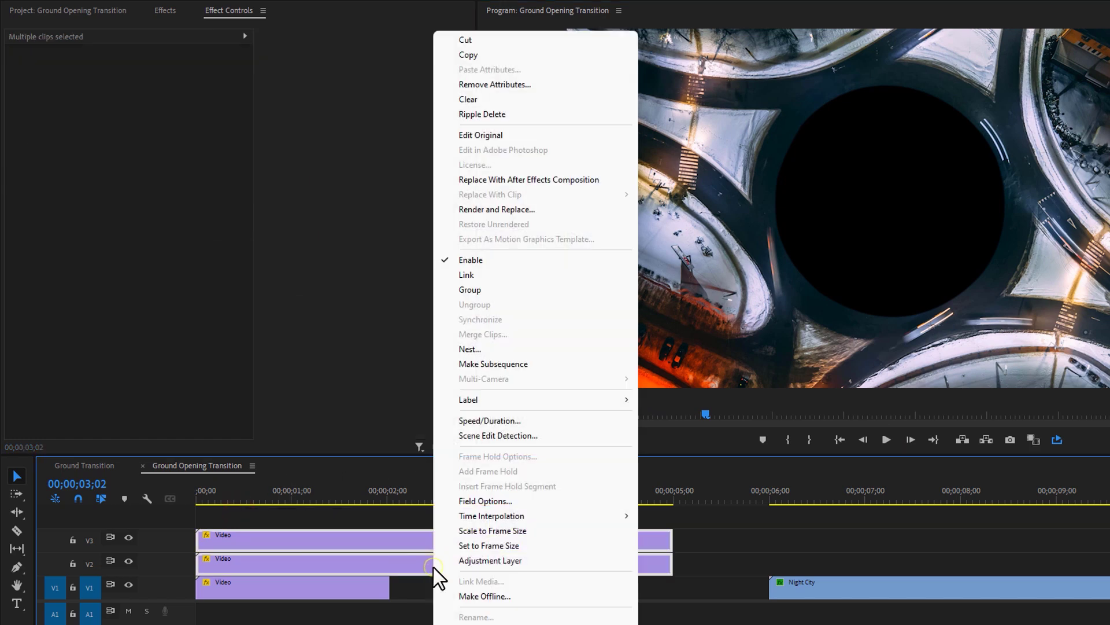
click(501, 349)
click(617, 326)
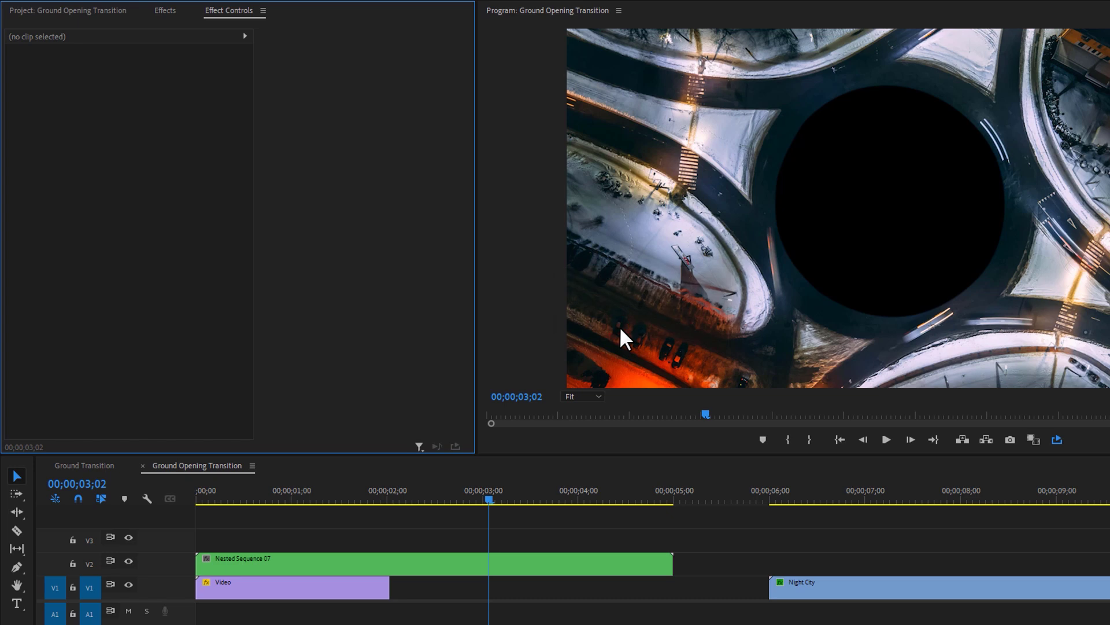
With the playhead at 00;00;02;01, apply the second Transform effect listed under Distort to the nested sequence on V2
drag(411, 492, 393, 505)
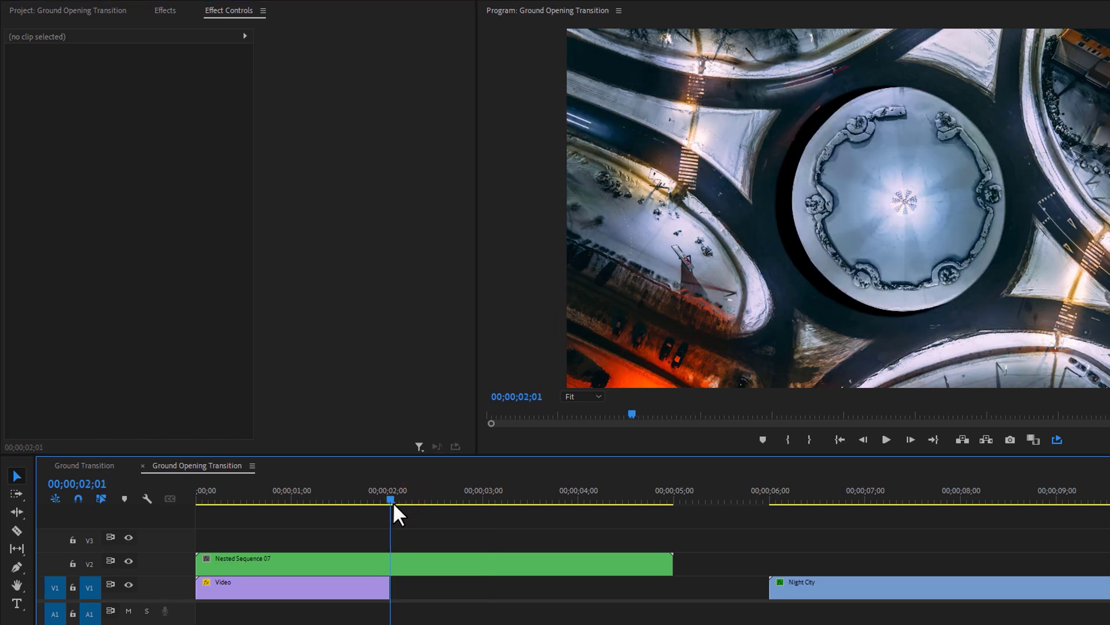
click(316, 564)
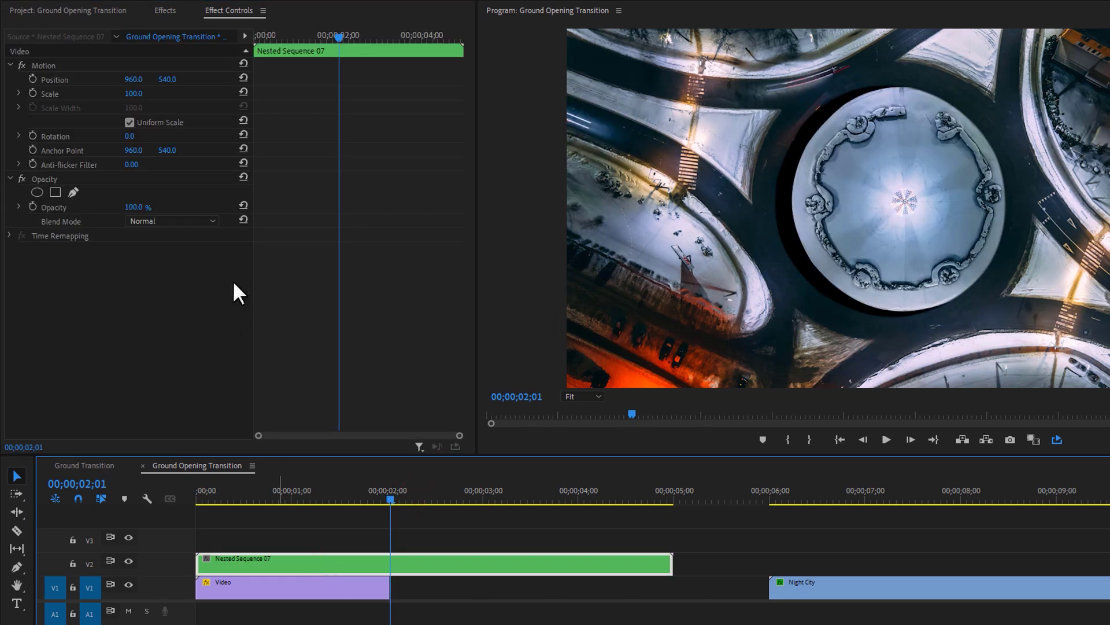
click(165, 11)
click(92, 28)
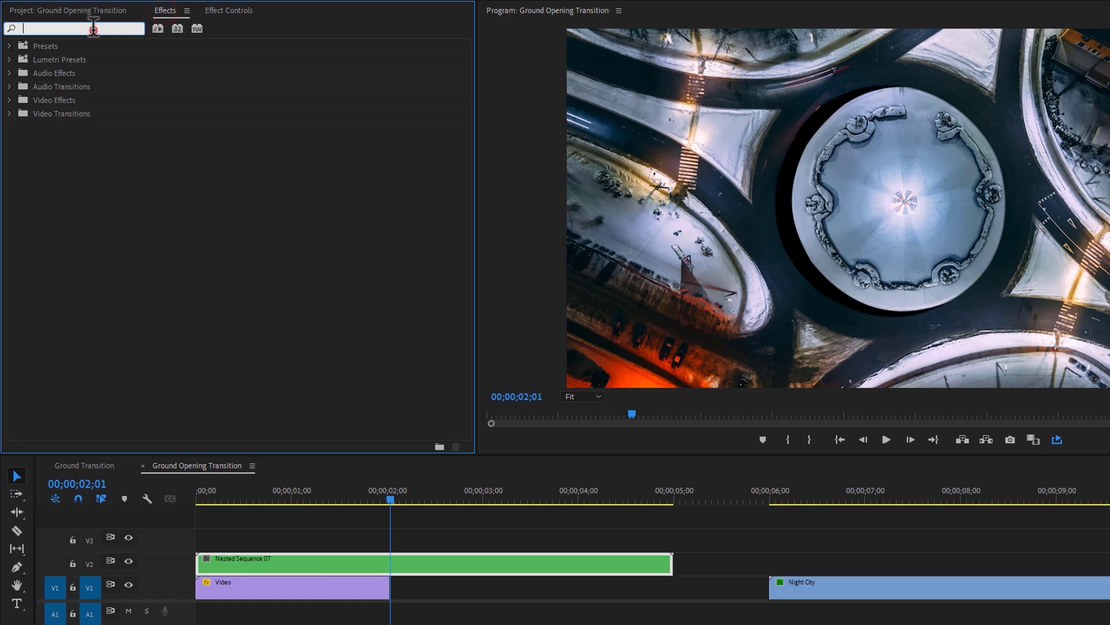
text(transform)
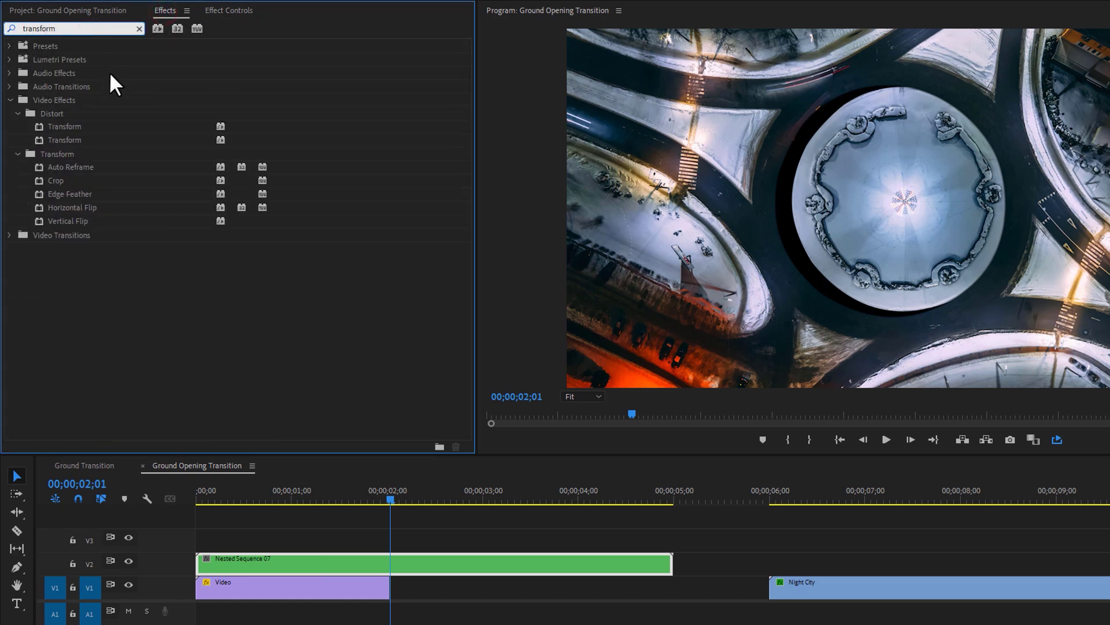
drag(63, 140, 327, 565)
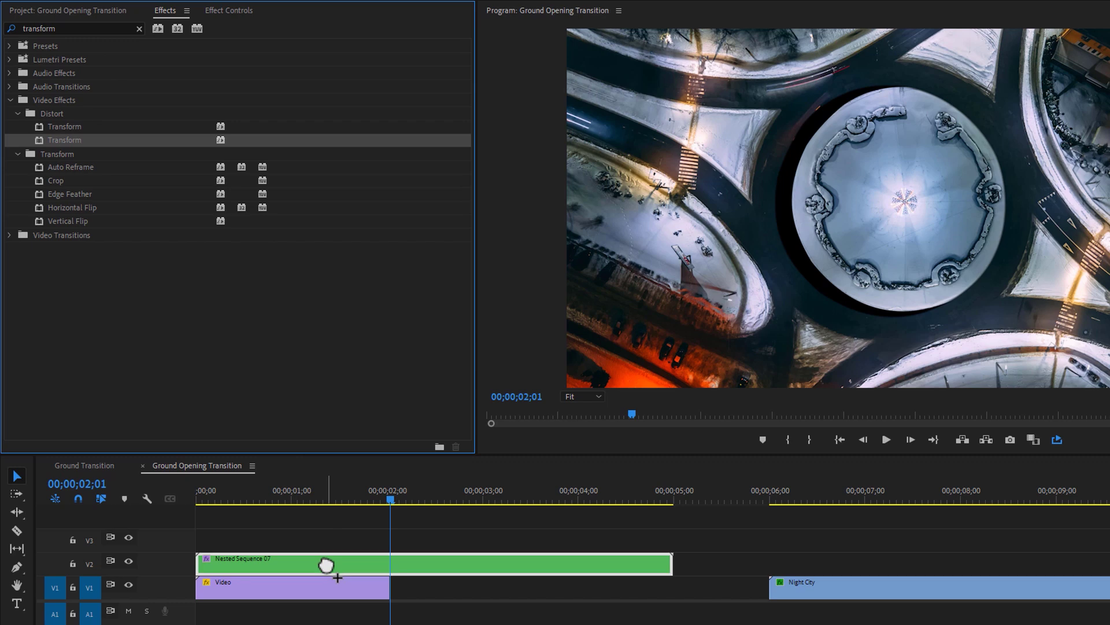
Start a Scale animation in the nested sequence's Transform effect with a keyframe at 00;00;02;01
click(238, 12)
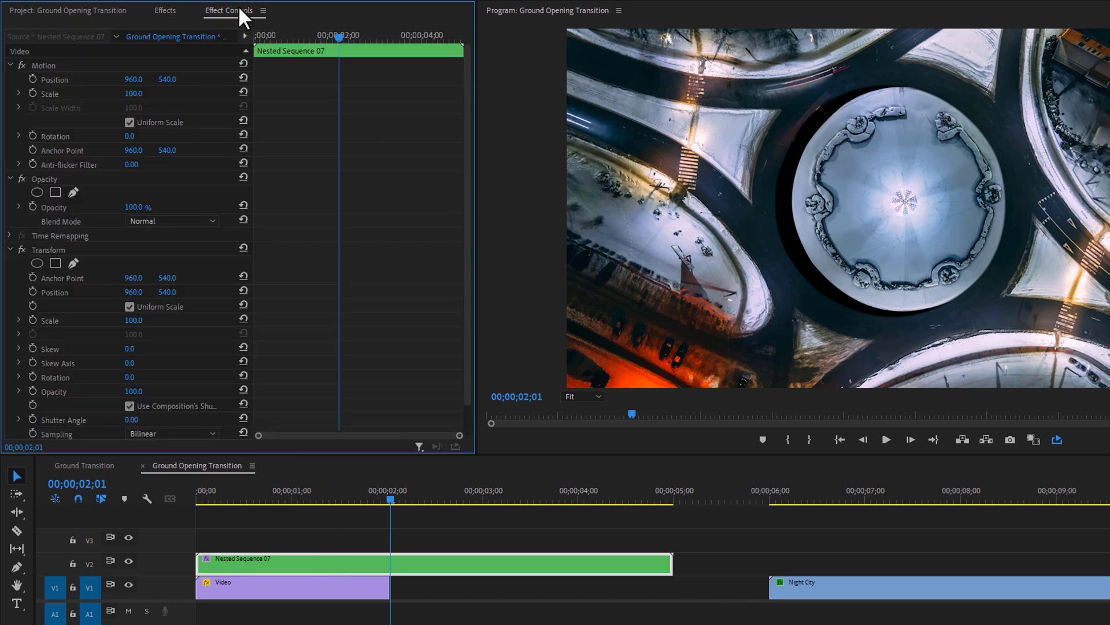
click(156, 249)
scroll(165, 248, down, 1)
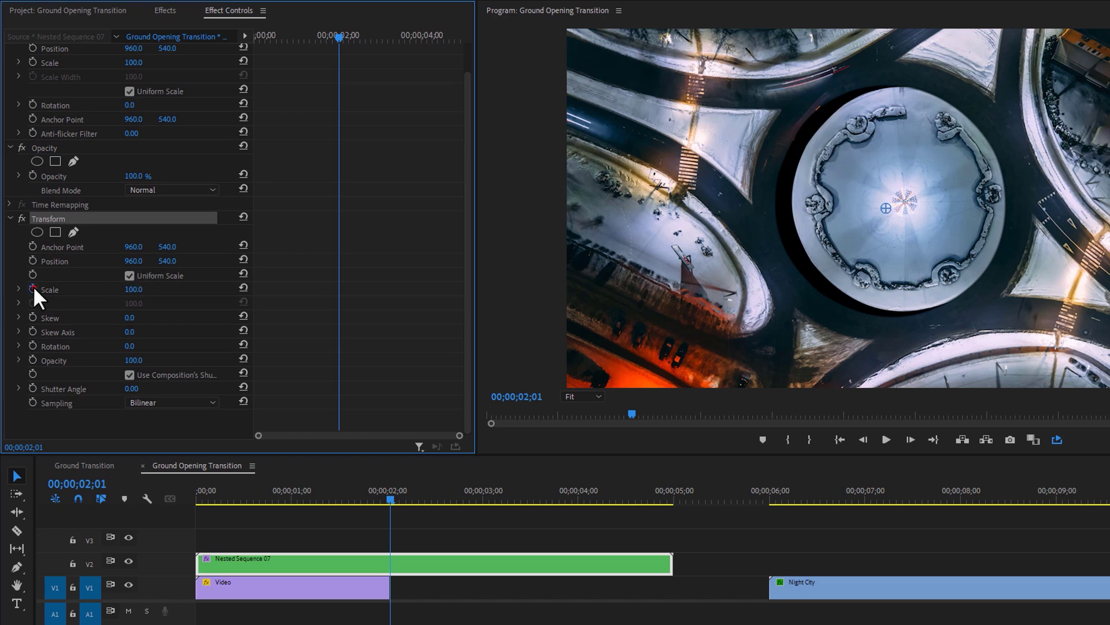
click(33, 288)
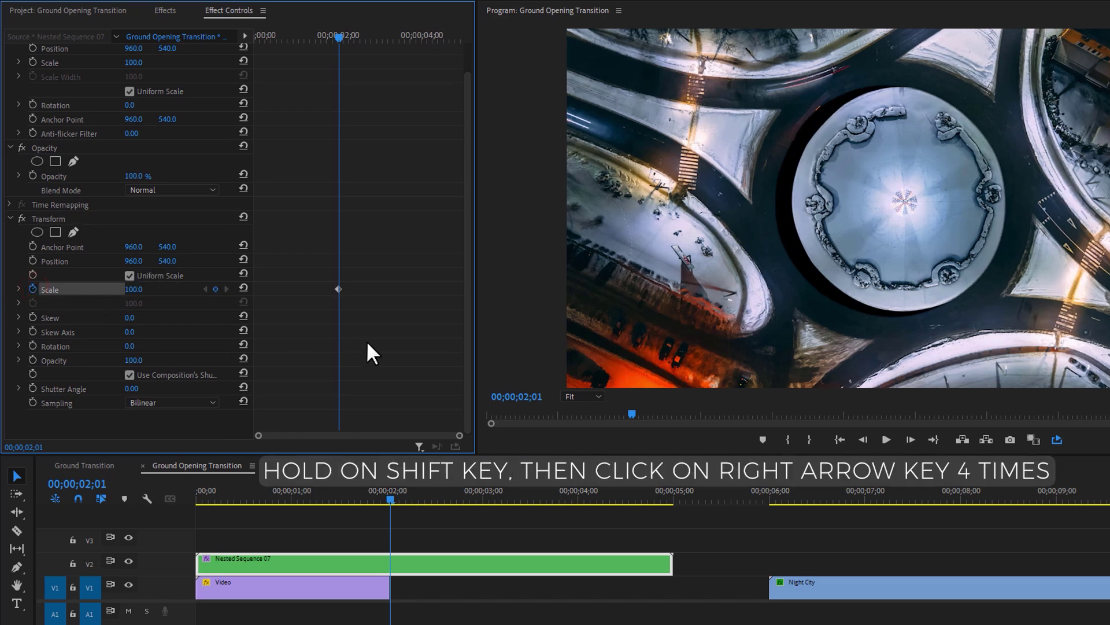
Twenty frames further on, at 00;00;02;21, set the Transform effect's Scale to 389
key(shift+Right)
key(shift+Right)
key(shift+Right)
key(shift+Right)
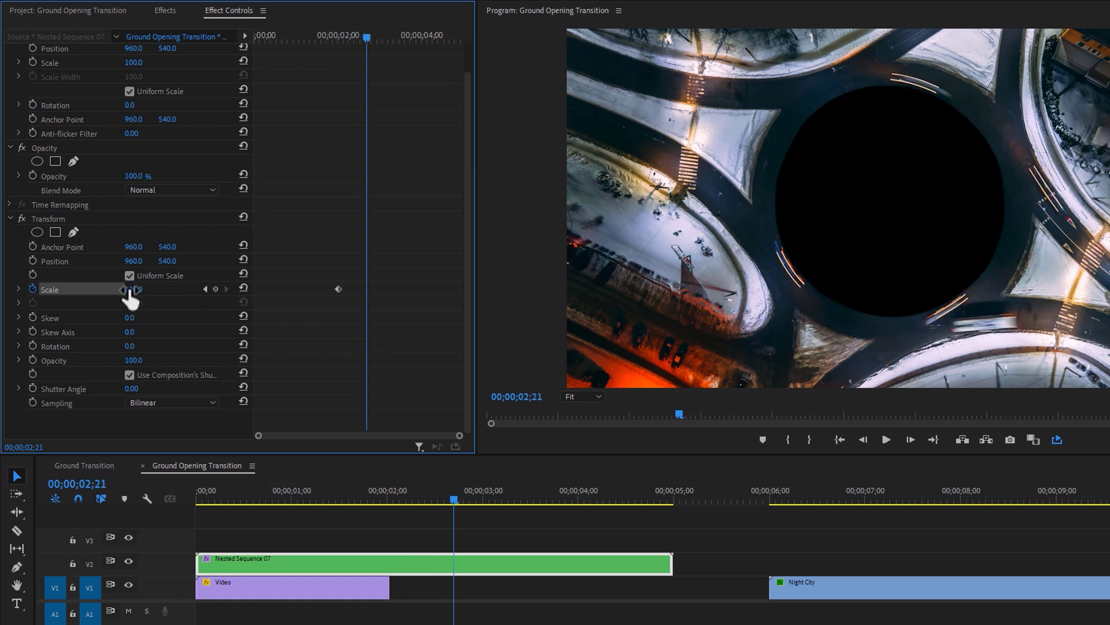
drag(133, 289, 203, 289)
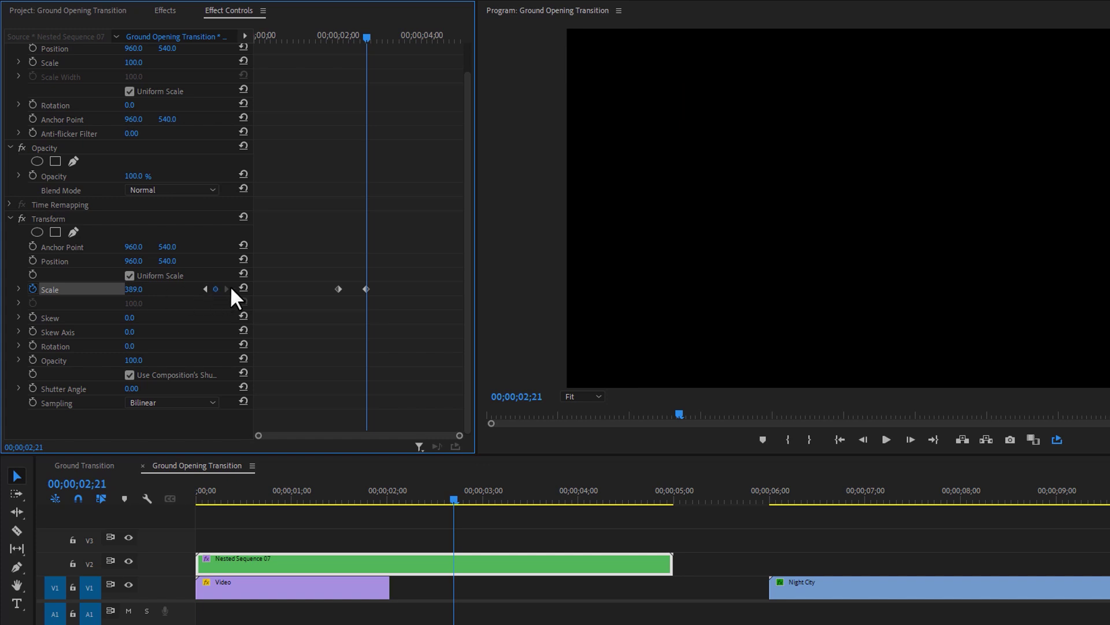
Apply Ease In to both Scale keyframes of the Transform effect
drag(327, 280, 373, 299)
right_click(366, 289)
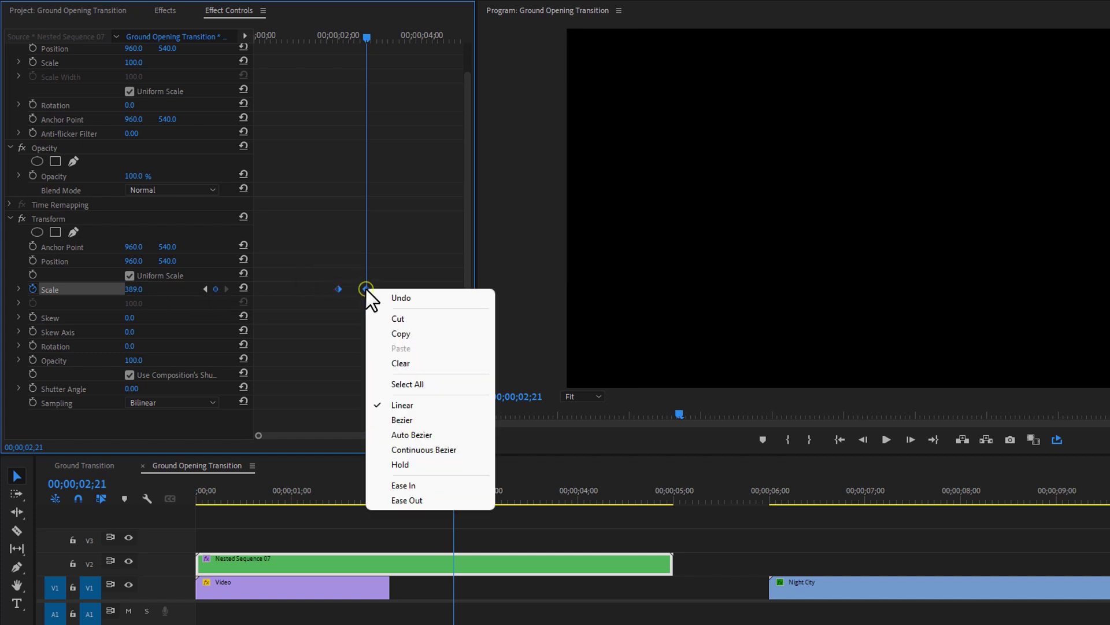
click(407, 481)
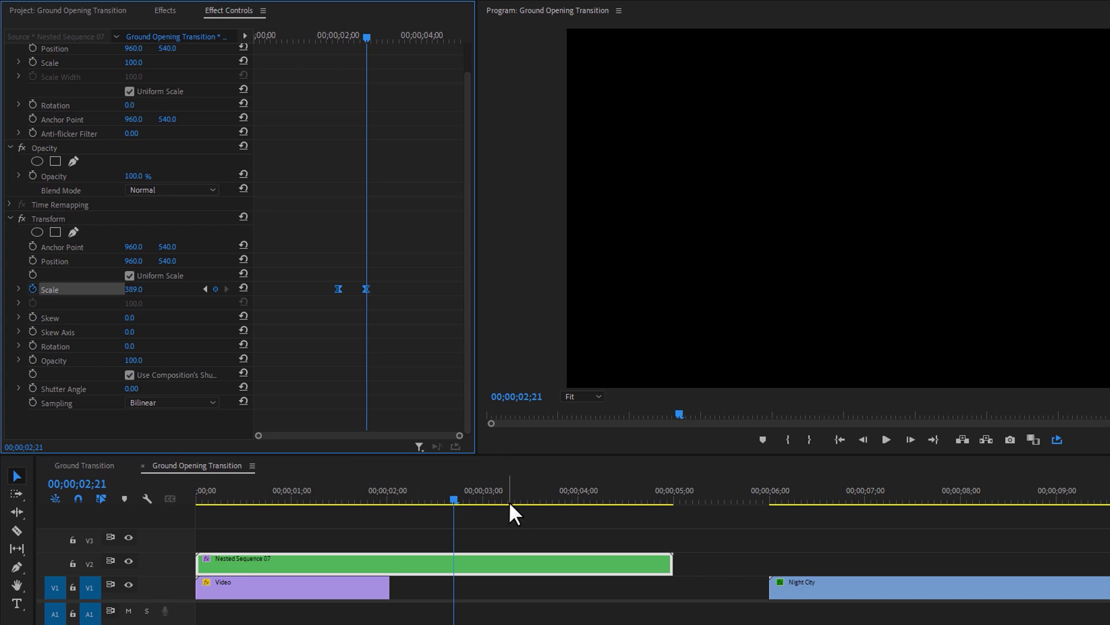
Move the Night City clip on V1 directly against the end of the road clip at 00;00;02;01
drag(827, 584, 456, 590)
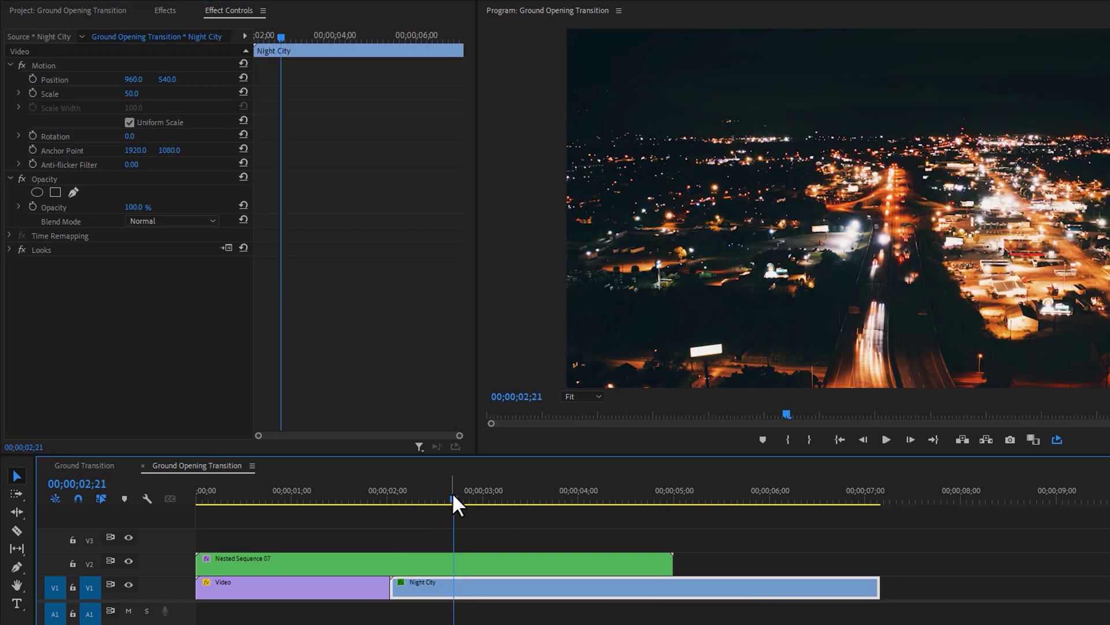
Mark the range around the transition from 00;00;00;19 to 00;00;03;02 with in and out points, and render it
drag(452, 496, 492, 526)
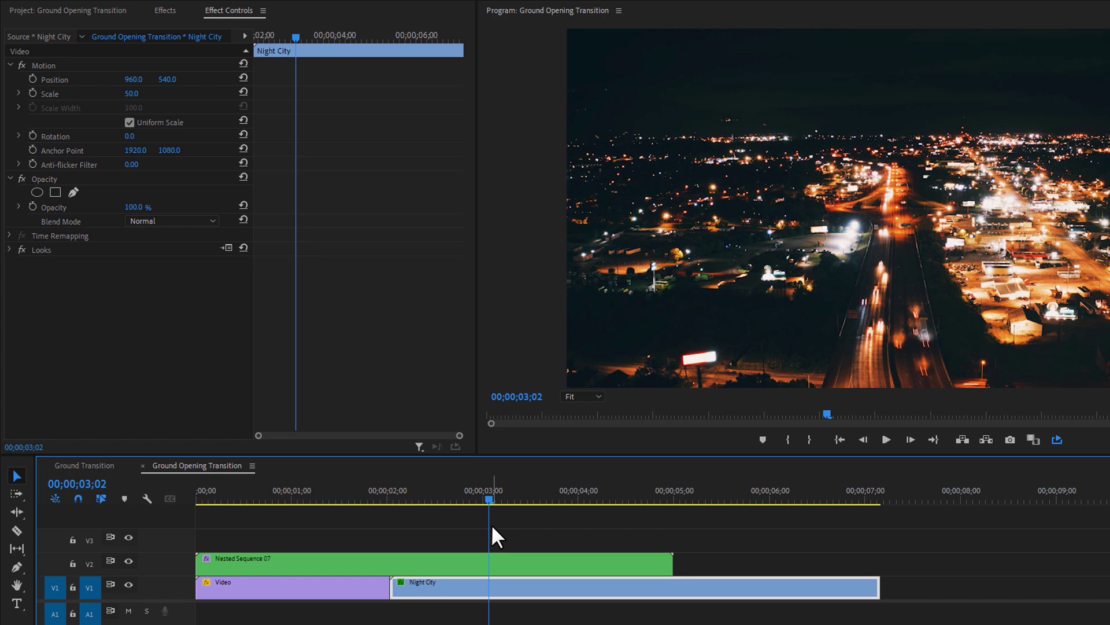
key(o)
click(257, 496)
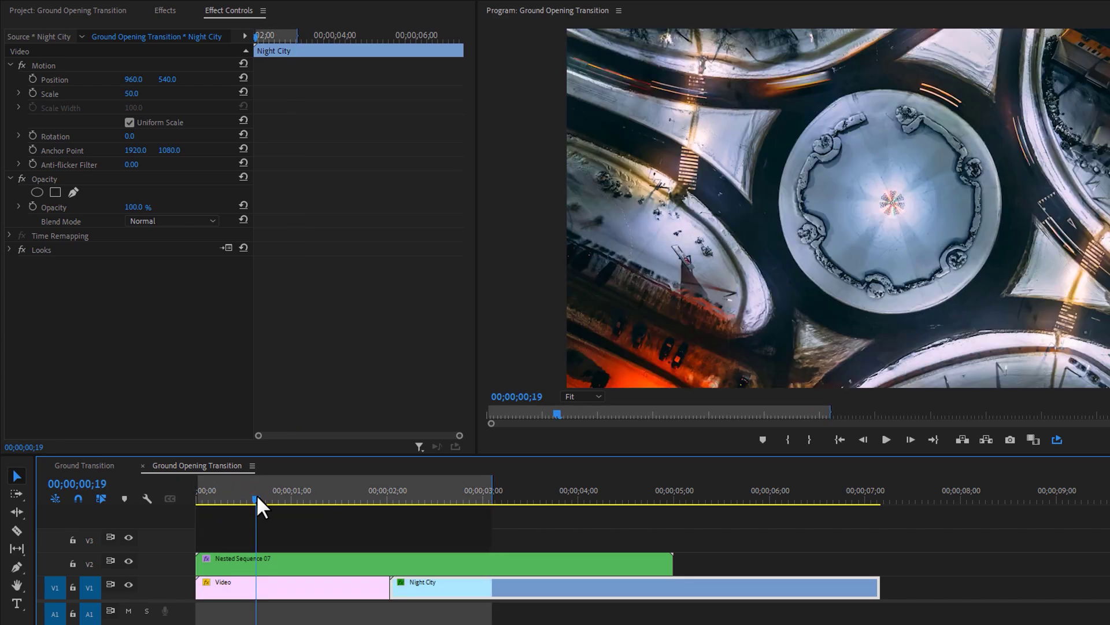
key(i)
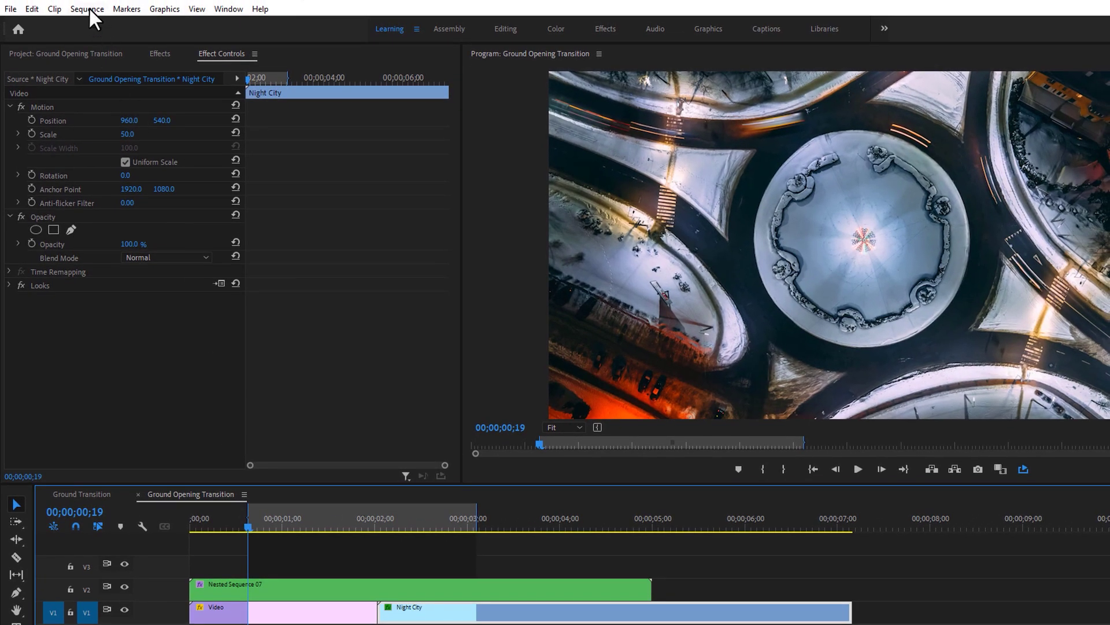
click(87, 8)
click(162, 58)
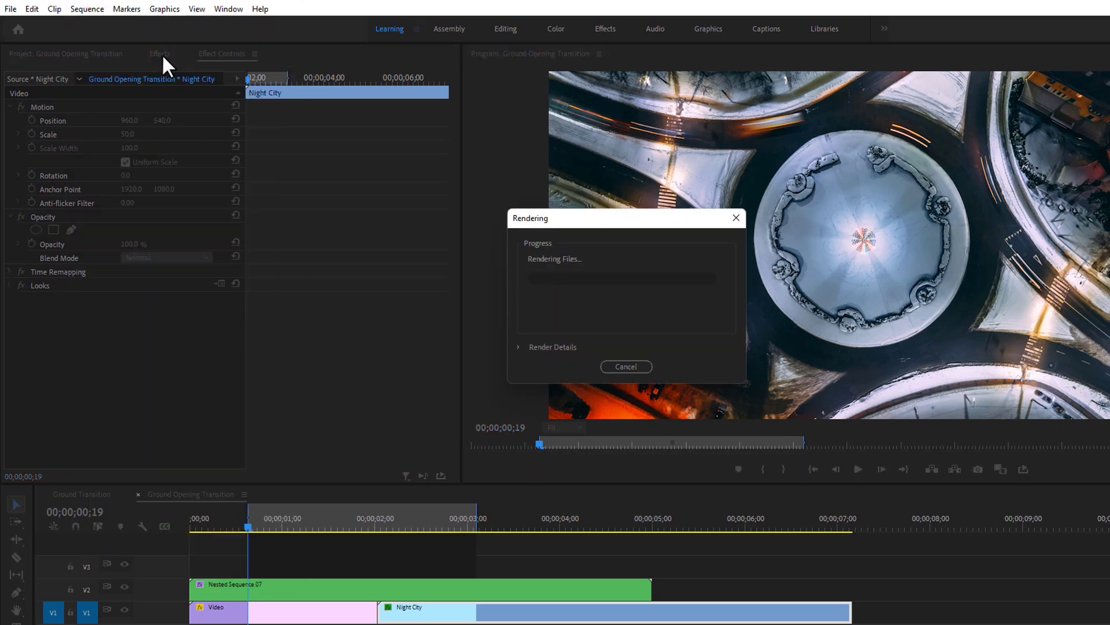